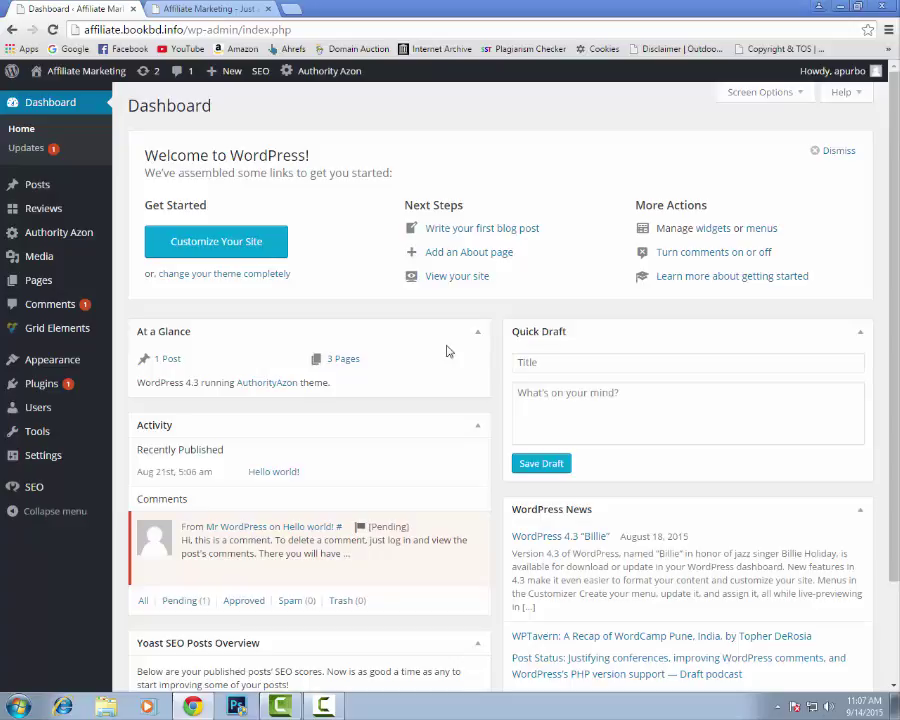
# Check the site's front page, and examine the Authority Azon theme's General Settings and Homepage options.
pyautogui.click(196, 8)
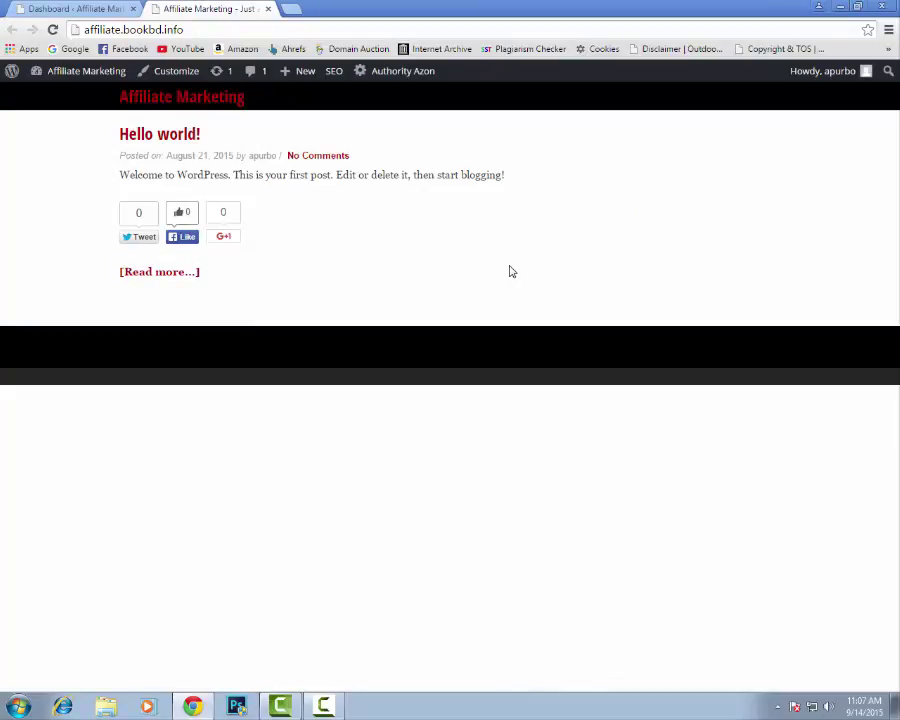
pyautogui.click(70, 8)
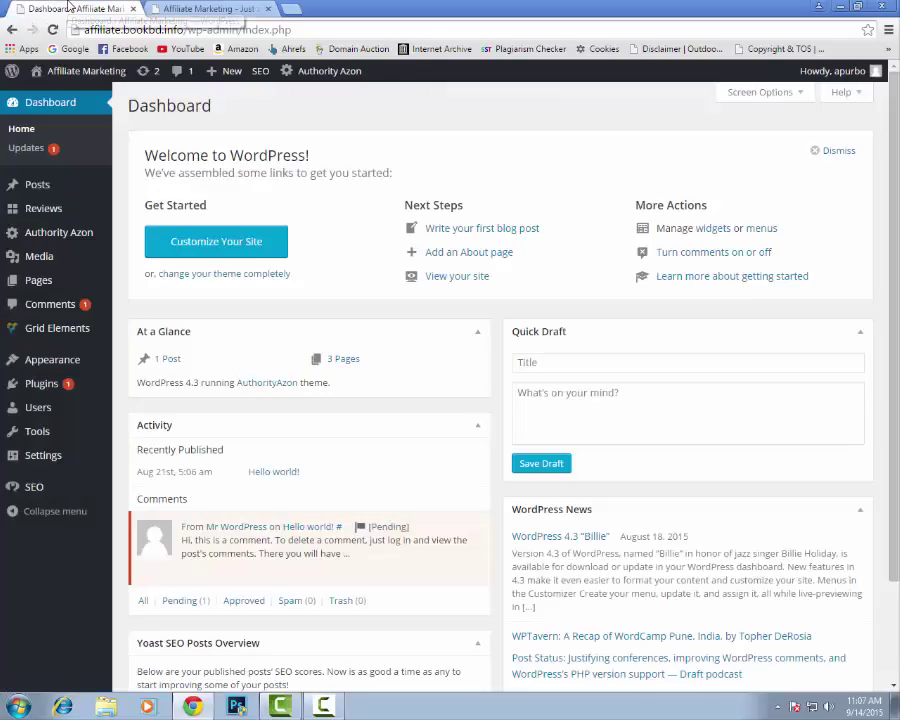
pyautogui.moveTo(56, 234)
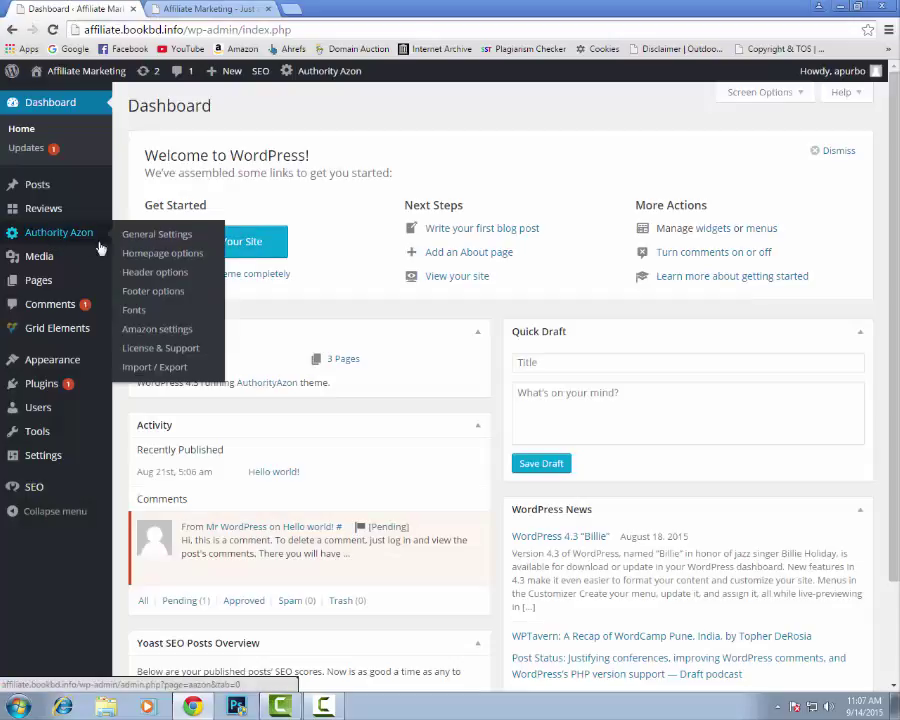
pyautogui.click(135, 245)
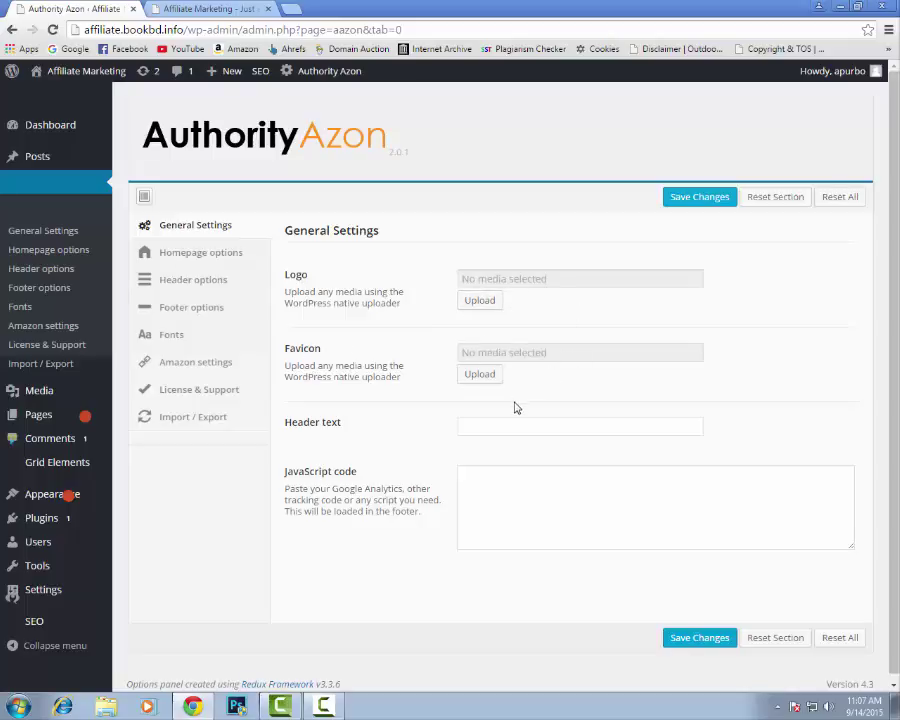
pyautogui.click(483, 428)
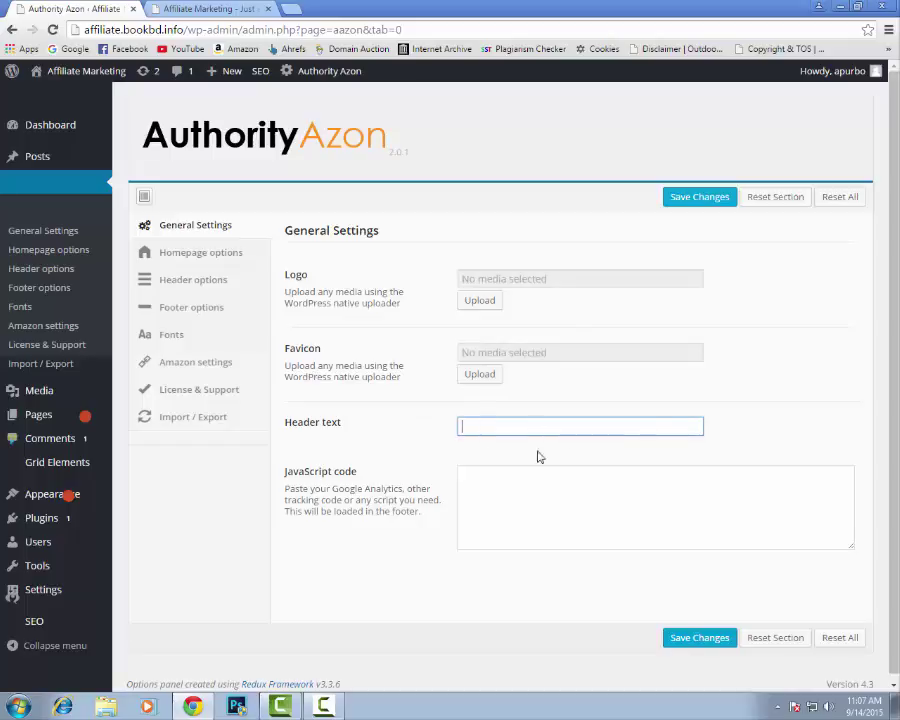
pyautogui.click(542, 507)
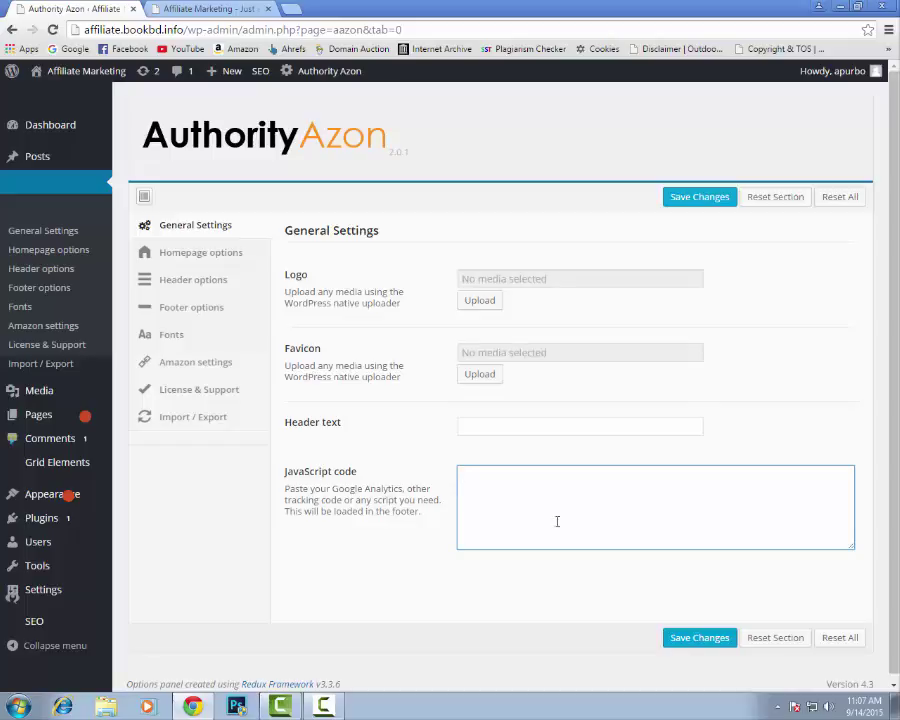
pyautogui.click(393, 548)
pyautogui.click(235, 258)
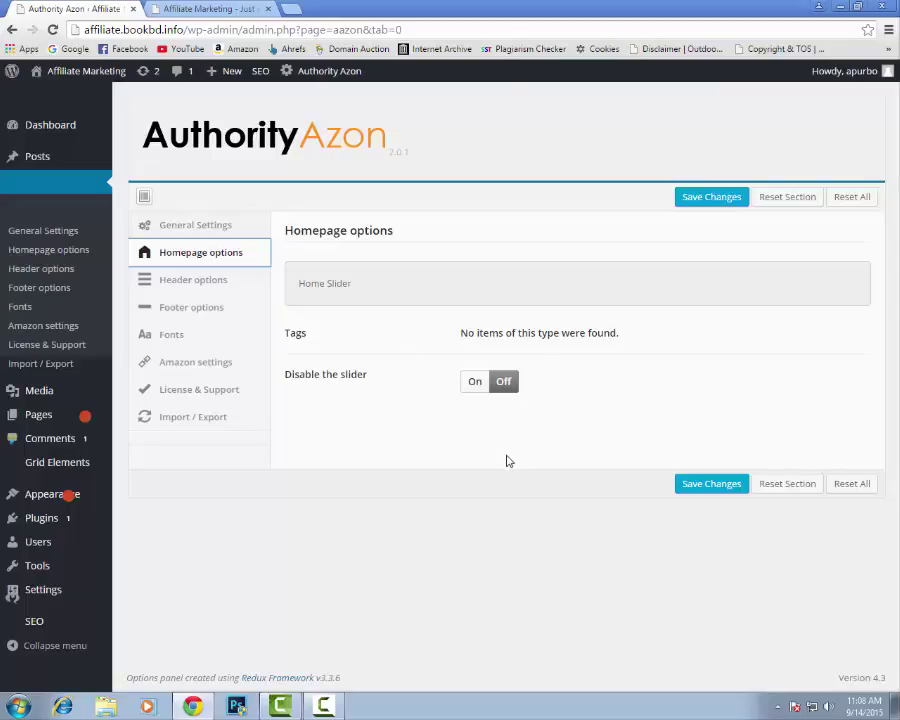
# Set the theme's header layout to the split header with a menu row below, and review the menu and sub-menu color options.
pyautogui.click(225, 288)
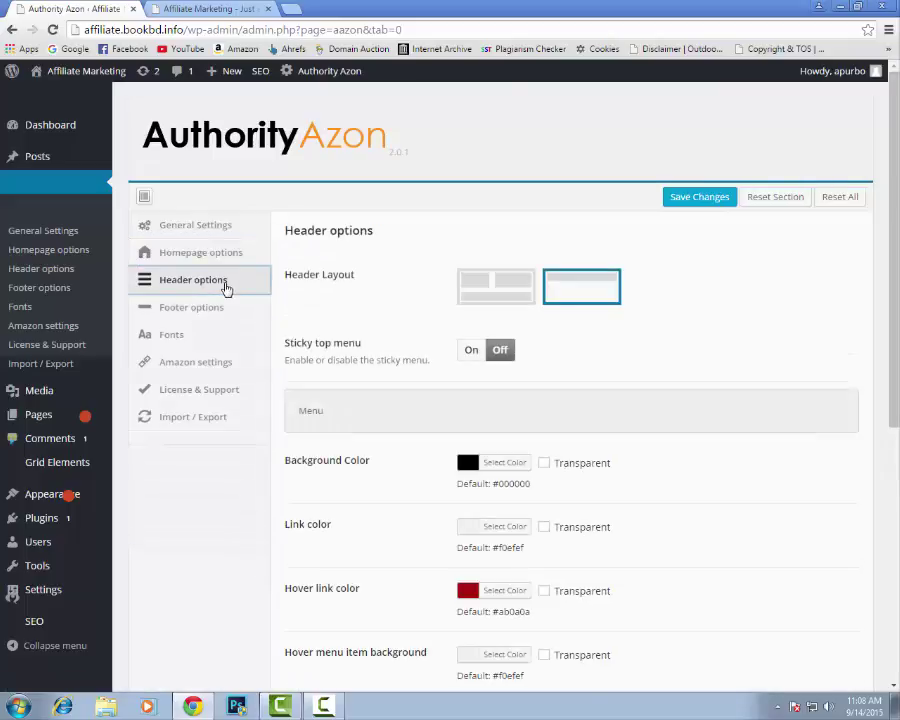
pyautogui.click(483, 298)
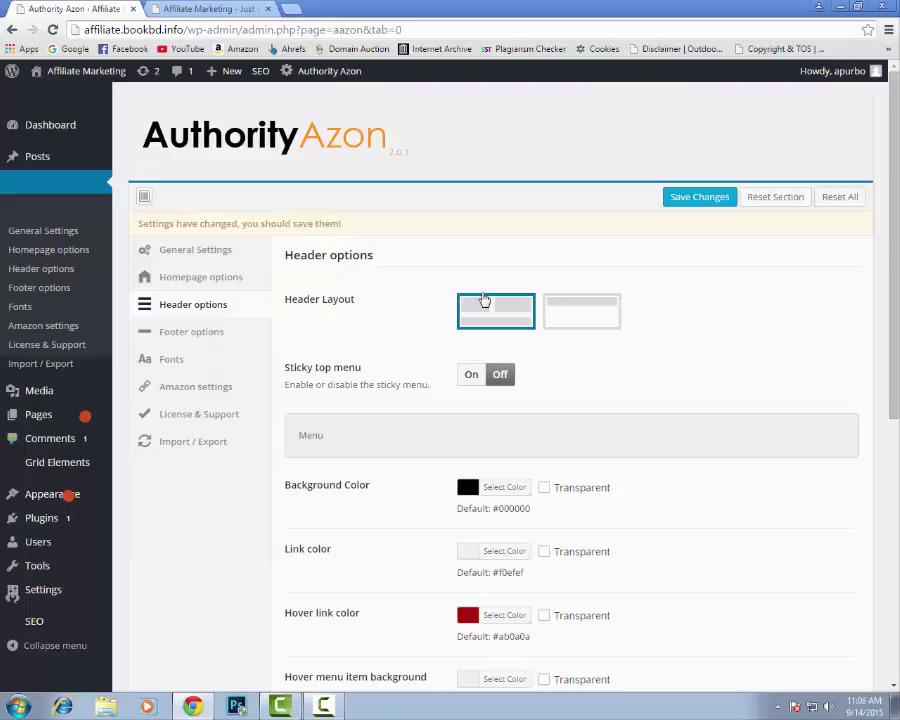
pyautogui.scroll(-2, 743, 454)
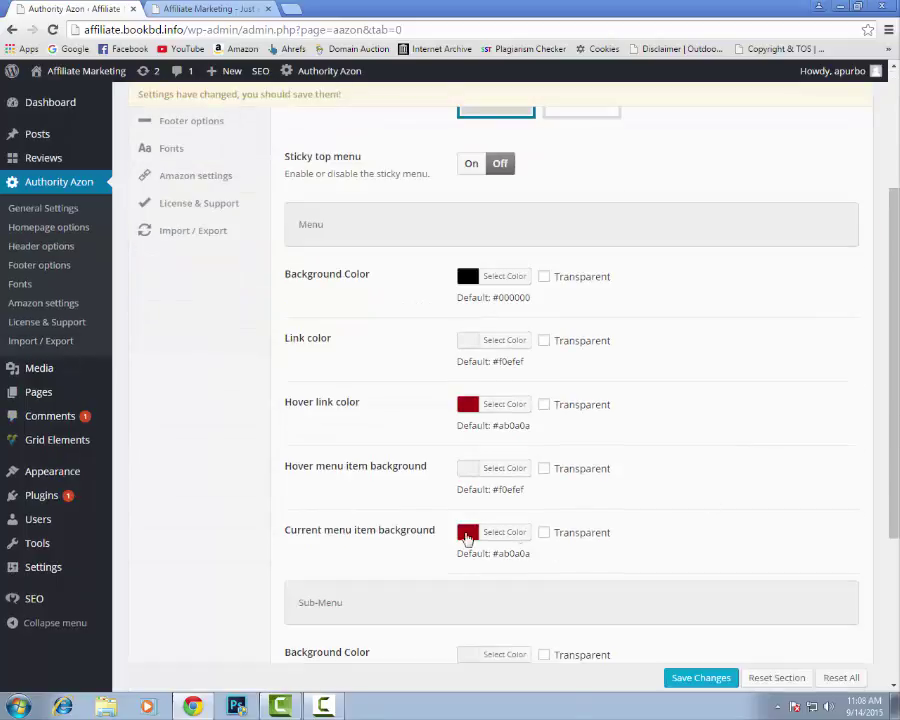
pyautogui.moveTo(293, 223); pyautogui.dragTo(370, 241)
pyautogui.click(348, 271)
pyautogui.scroll(-2, 763, 434)
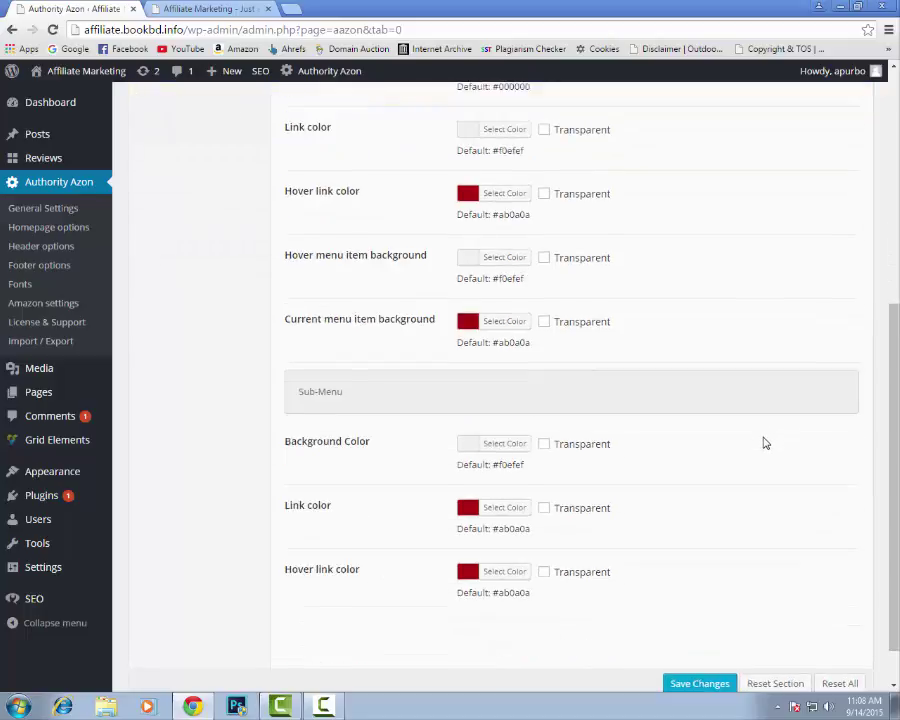
pyautogui.scroll(-1, 763, 443)
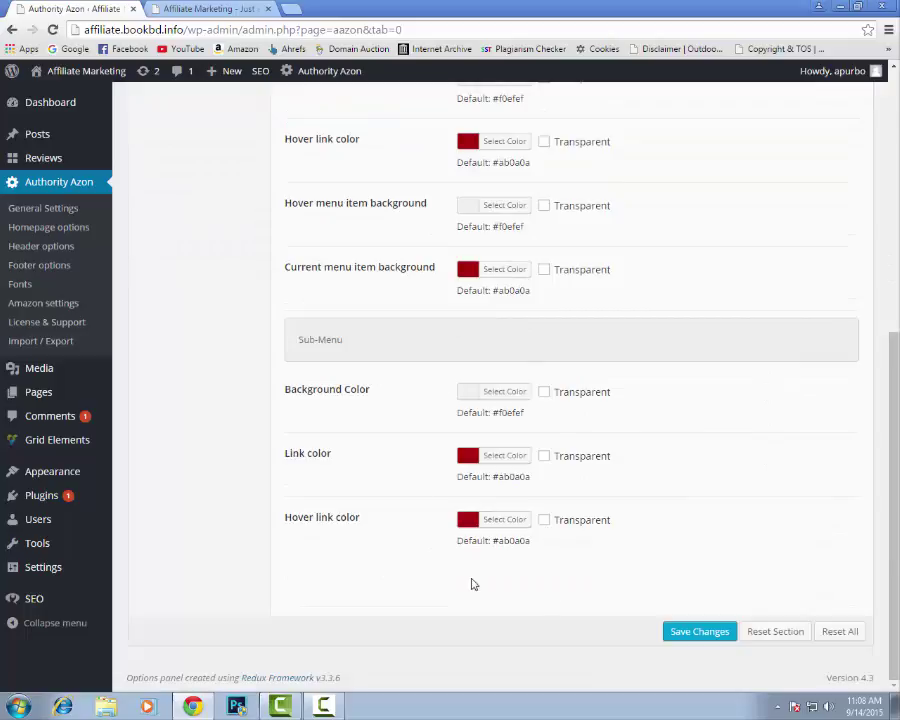
pyautogui.scroll(5, 628, 586)
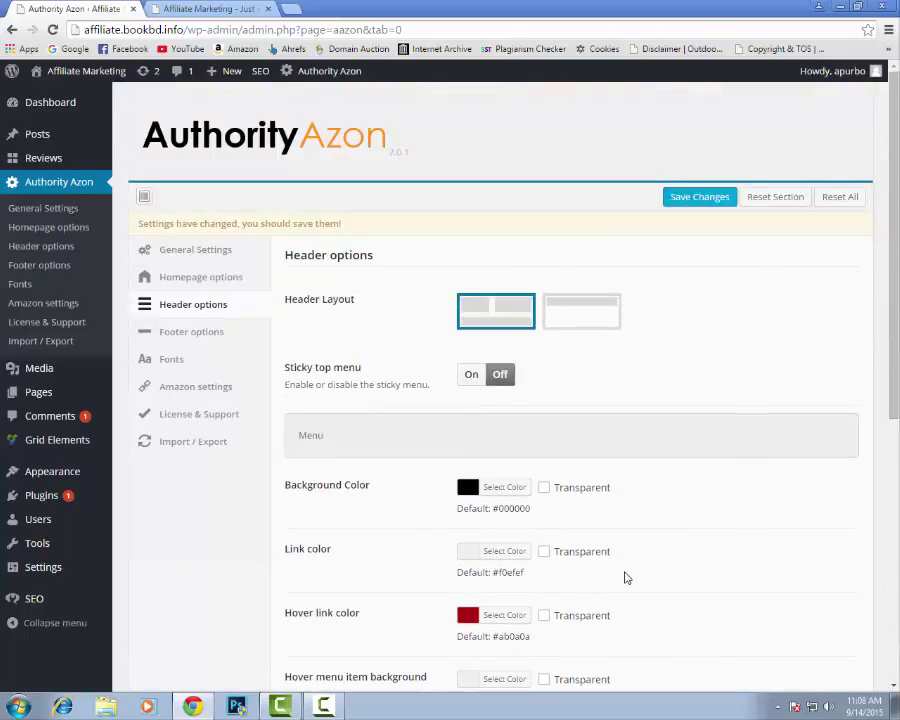
# Set the theme's Footer Bottom text to "Copyright &copy; BookBD.info, 2015" and save the theme settings.
pyautogui.click(222, 337)
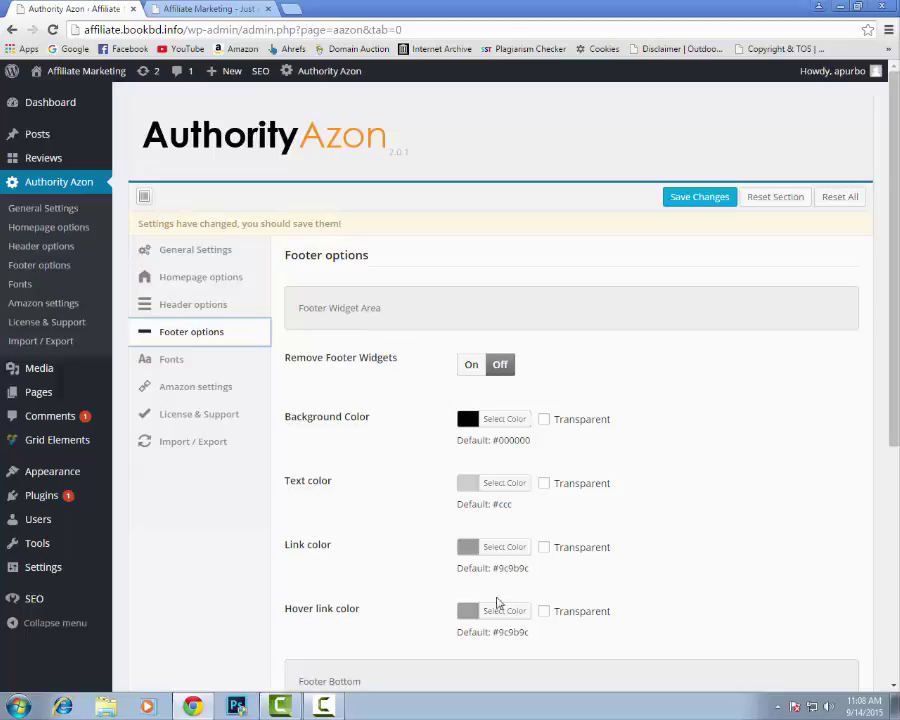
pyautogui.scroll(-2, 640, 520)
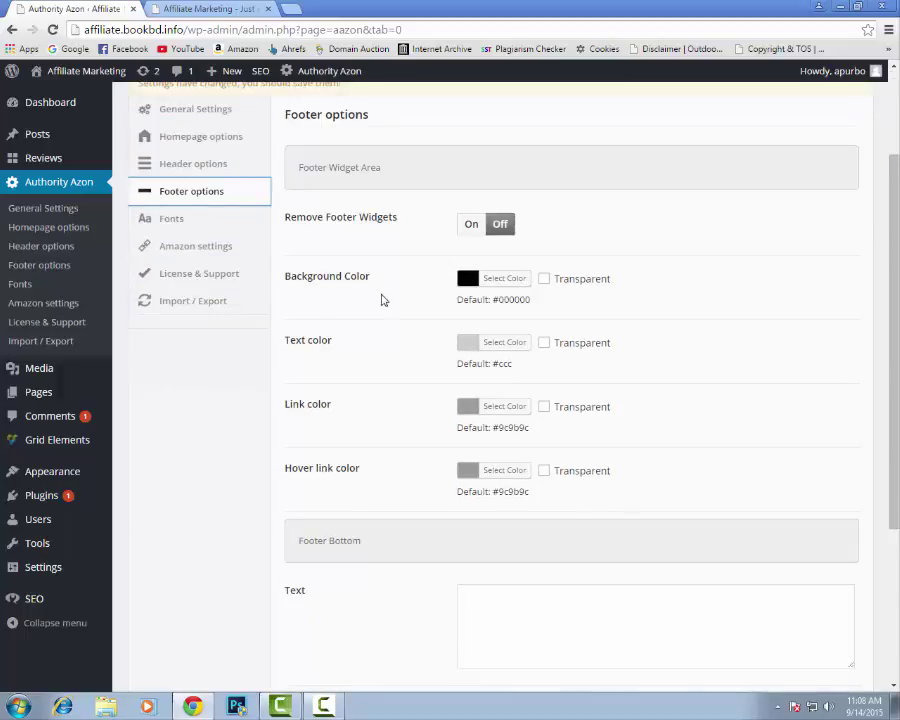
pyautogui.scroll(-3, 629, 430)
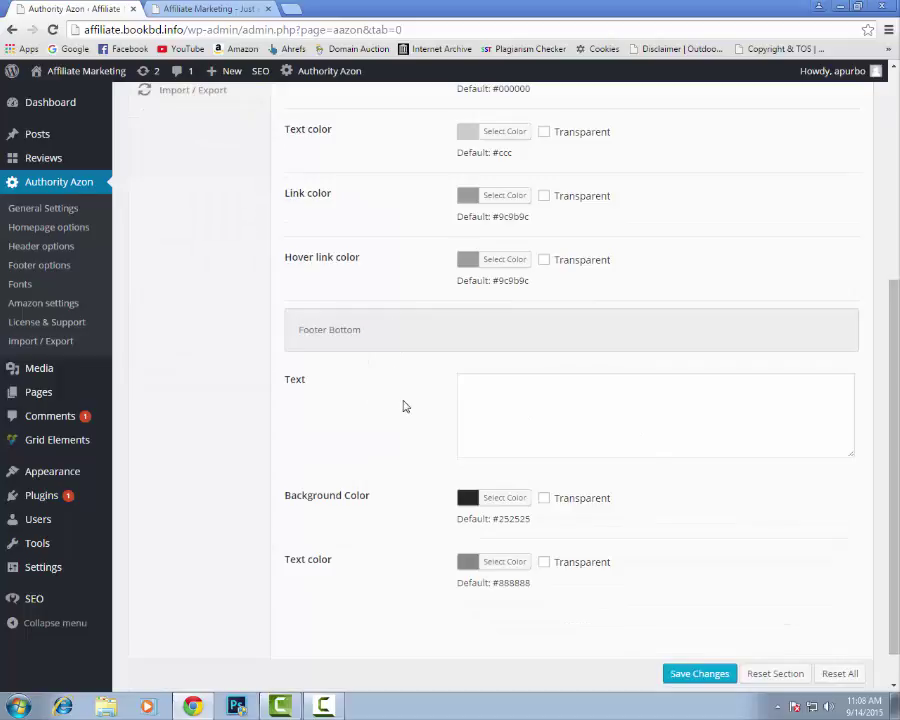
pyautogui.click(205, 8)
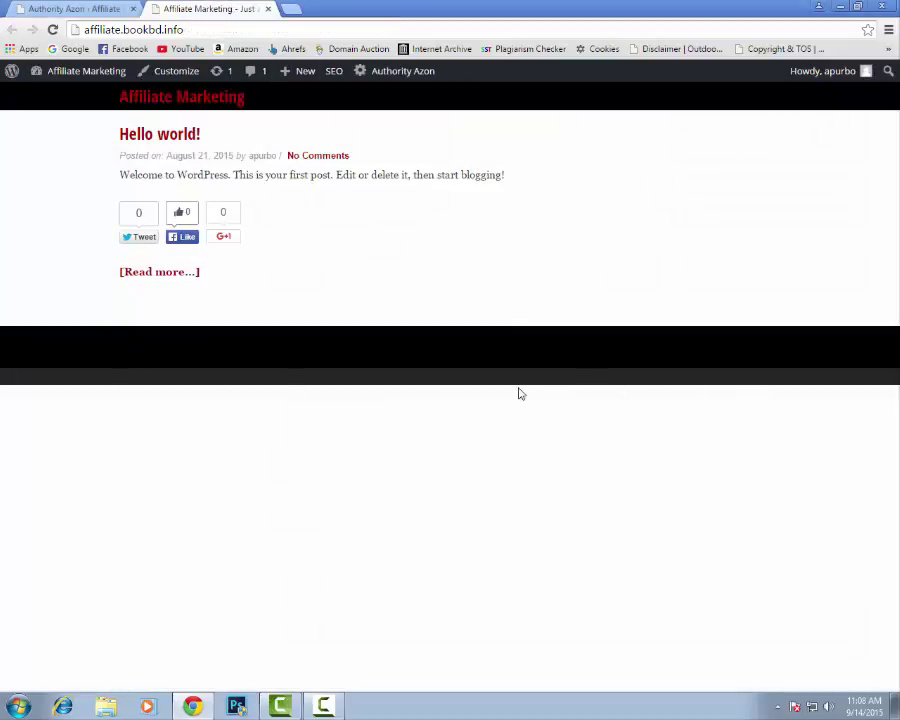
pyautogui.hotkey('ctrl', 'shift', 'Tab')
pyautogui.click(578, 430)
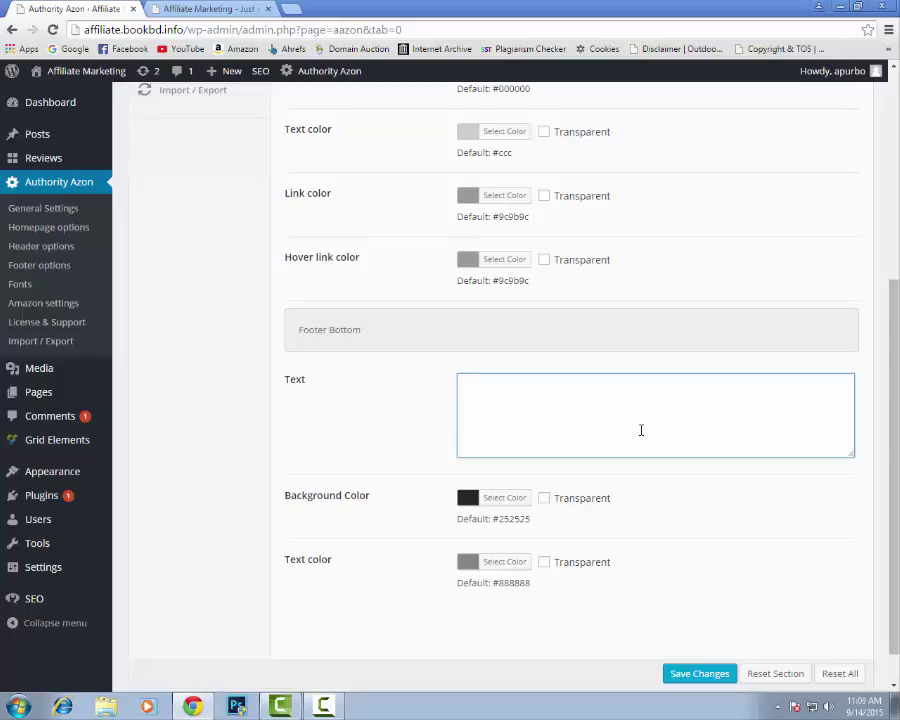
pyautogui.write('Copyright &copy; B')
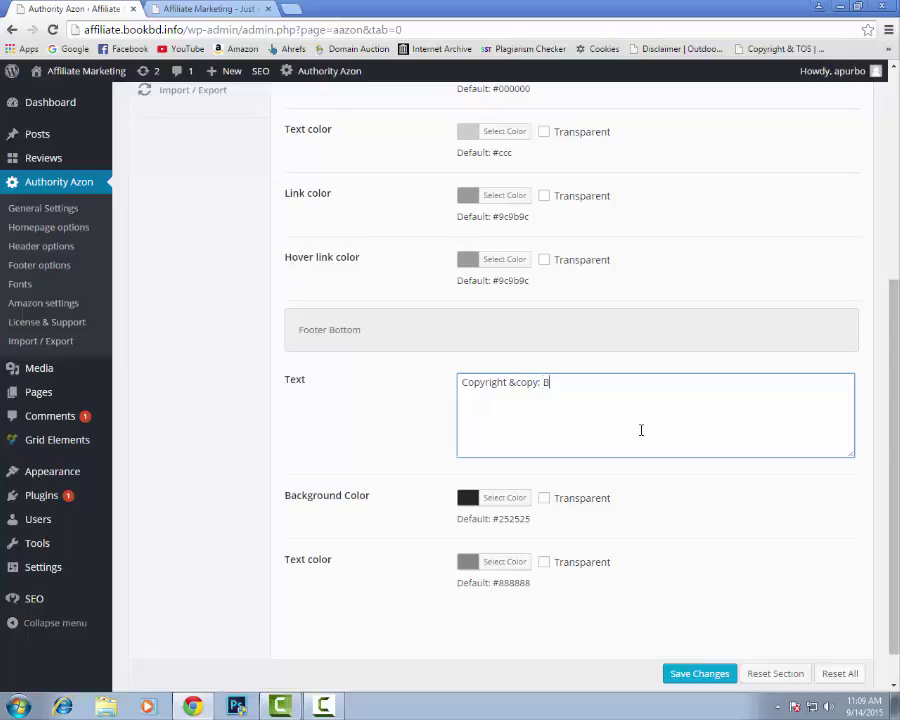
pyautogui.write('ookBD')
pyautogui.write('.')
pyautogui.write('ifo')
pyautogui.write('n')
pyautogui.press('Right')
pyautogui.press('Right')
pyautogui.write('. ')
pyautogui.write('2015')
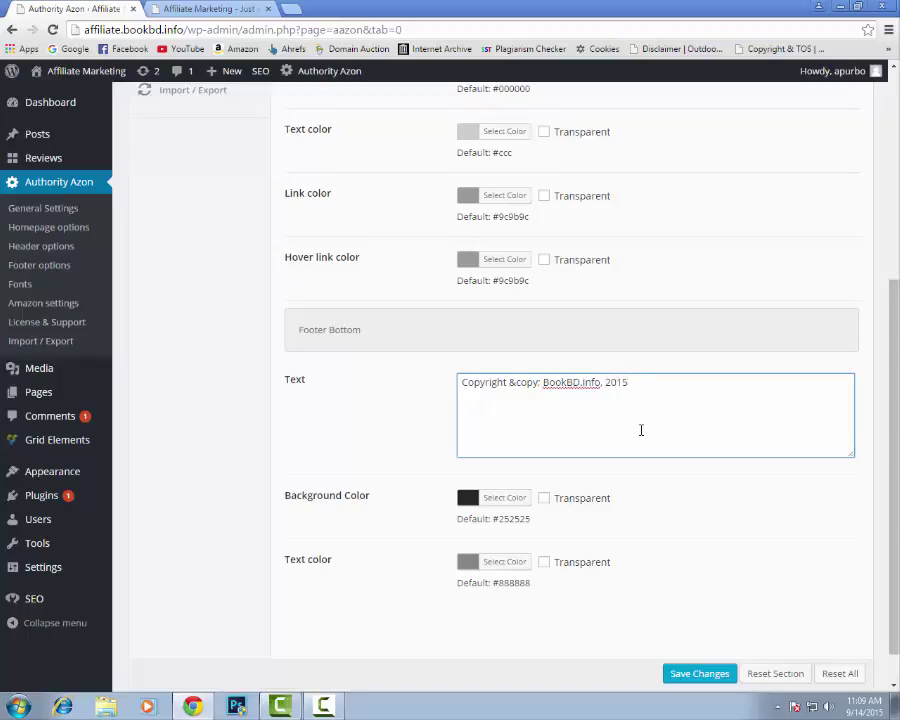
pyautogui.scroll(3, 369, 446)
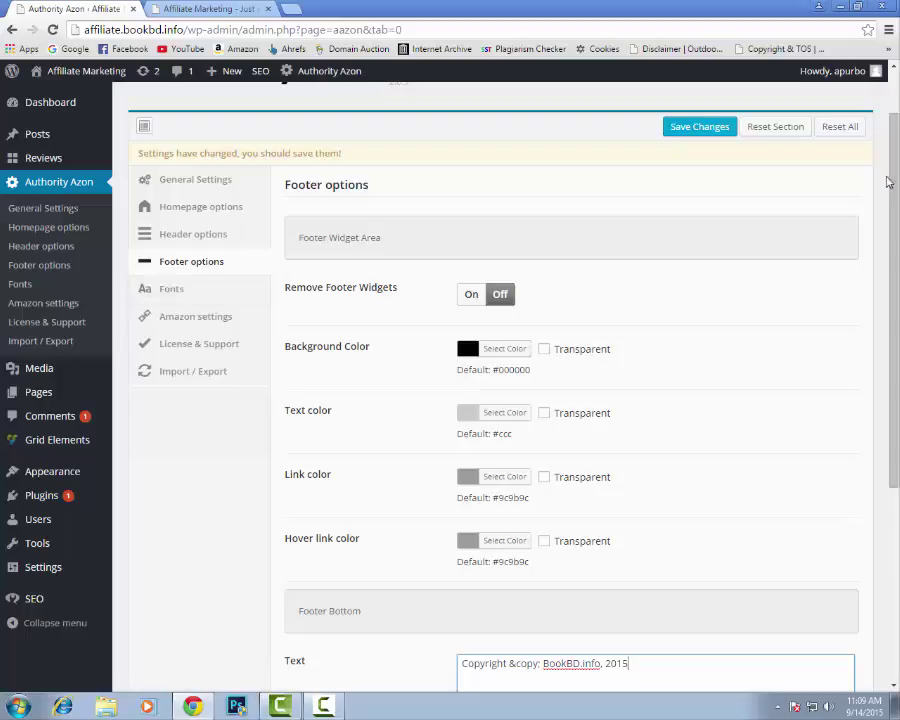
pyautogui.click(710, 129)
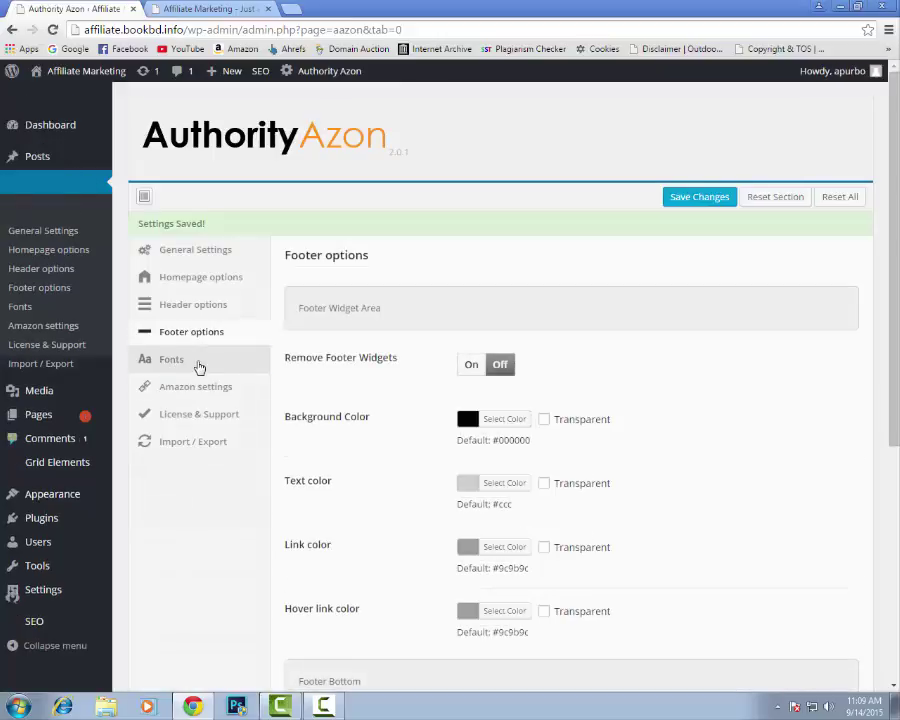
# Examine the theme's Fonts, Amazon settings and License & Support sections.
pyautogui.click(199, 366)
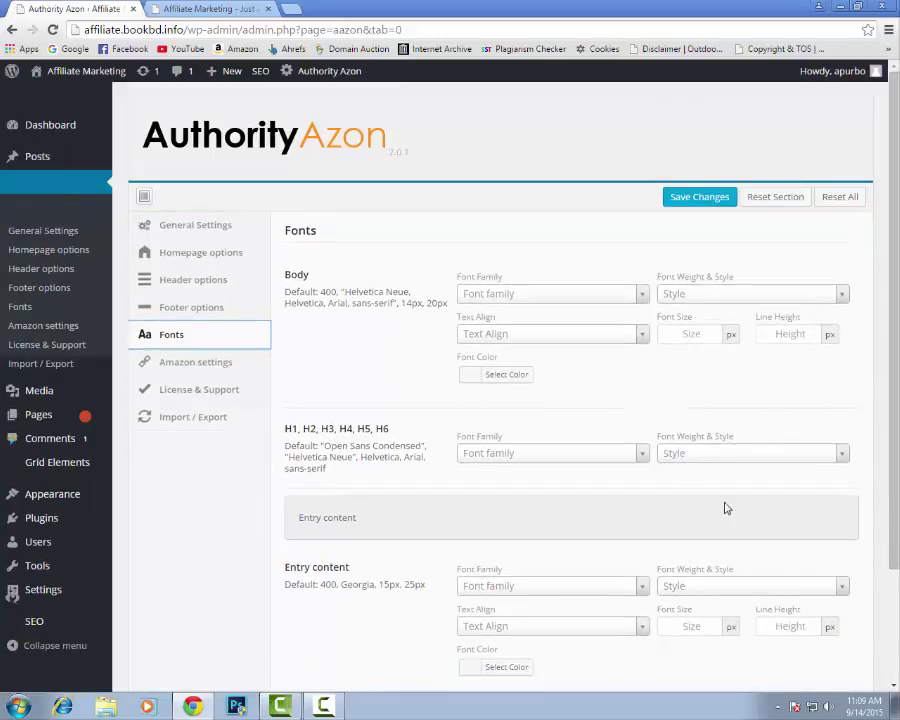
pyautogui.scroll(-2, 706, 566)
pyautogui.scroll(2, 584, 540)
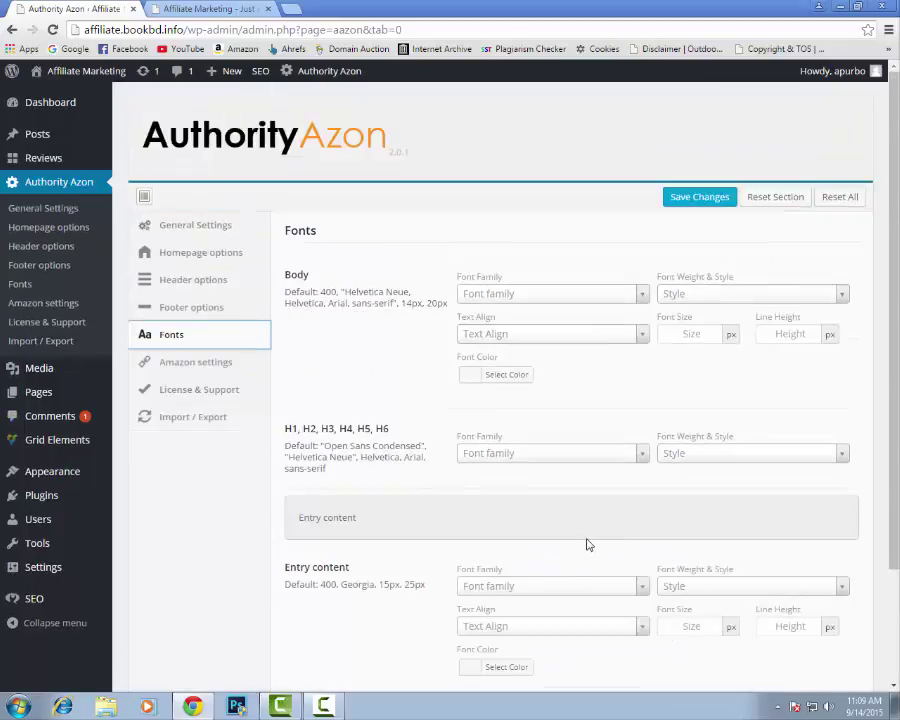
pyautogui.click(175, 368)
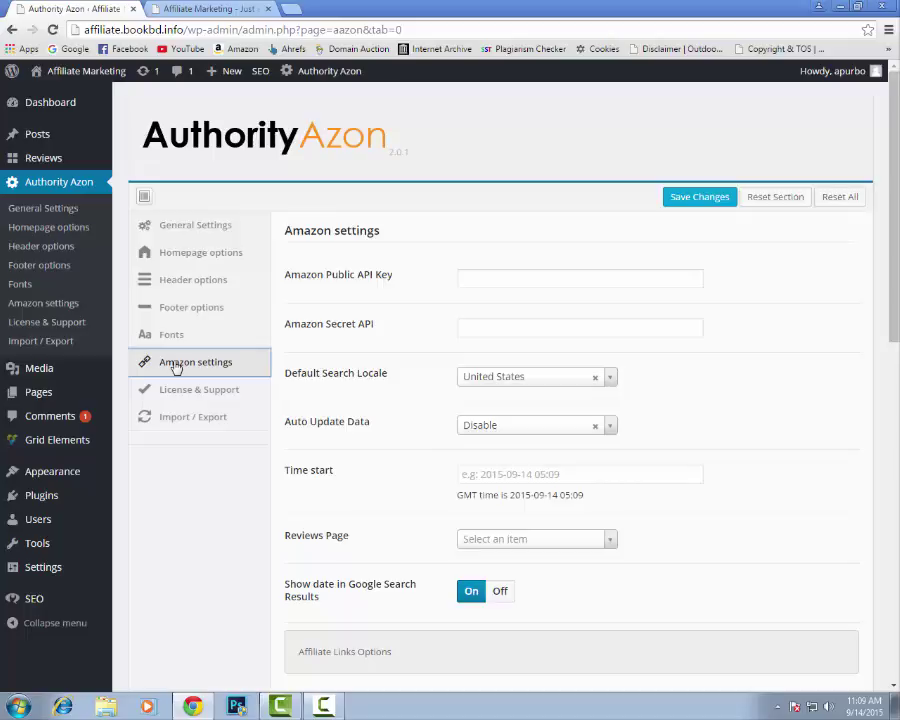
pyautogui.click(501, 284)
pyautogui.click(502, 326)
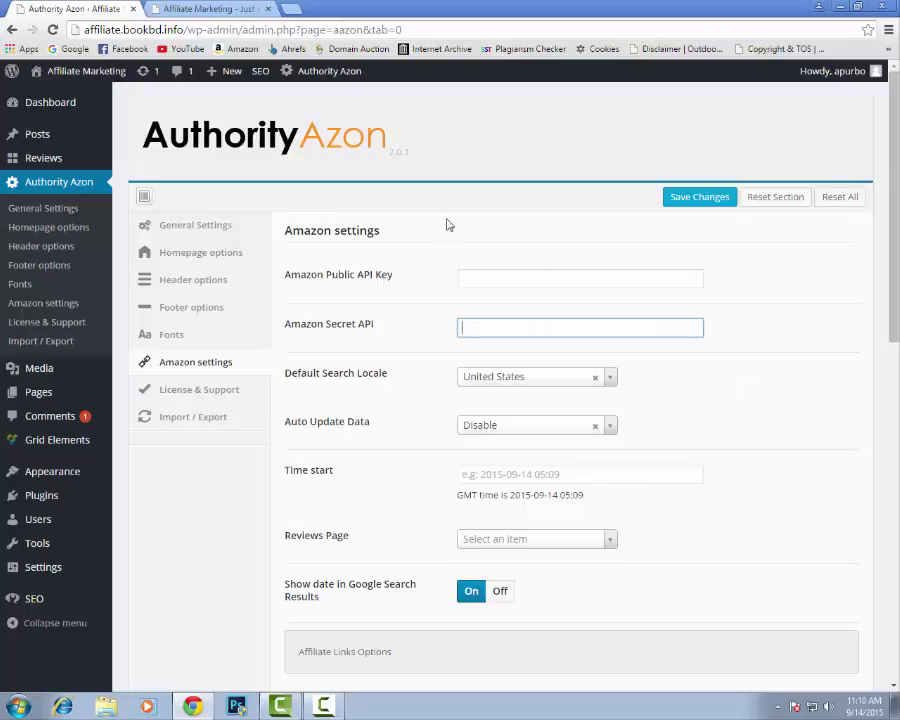
pyautogui.scroll(-3, 627, 507)
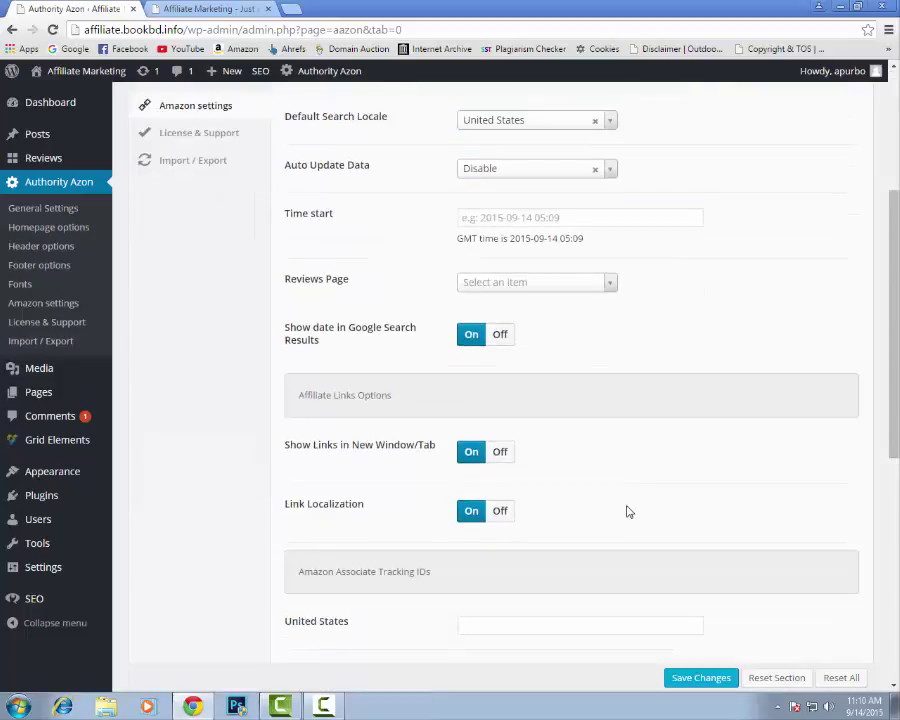
pyautogui.scroll(3, 627, 510)
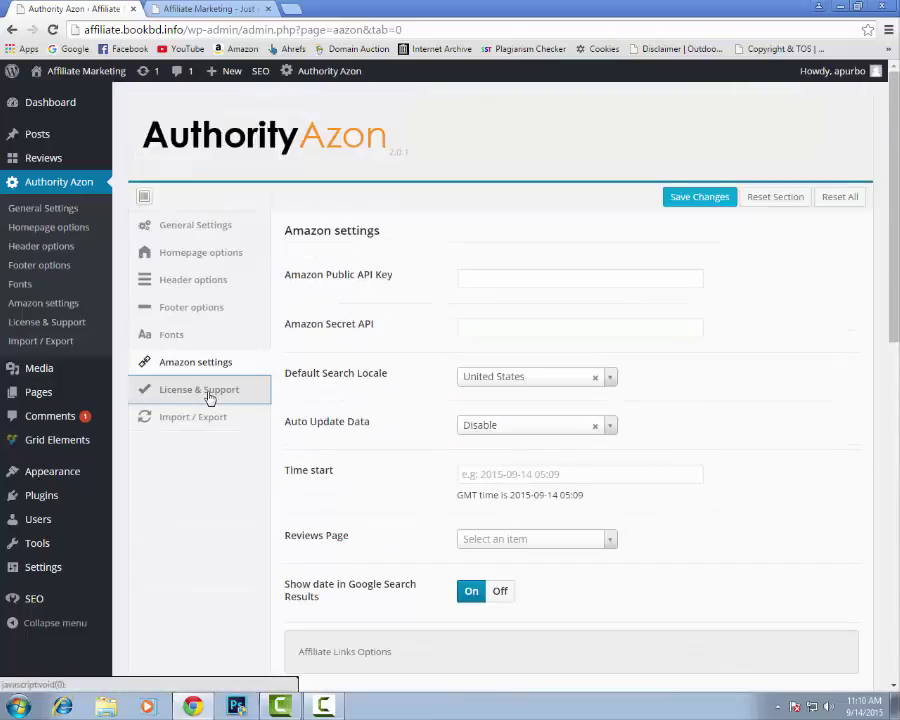
pyautogui.click(208, 395)
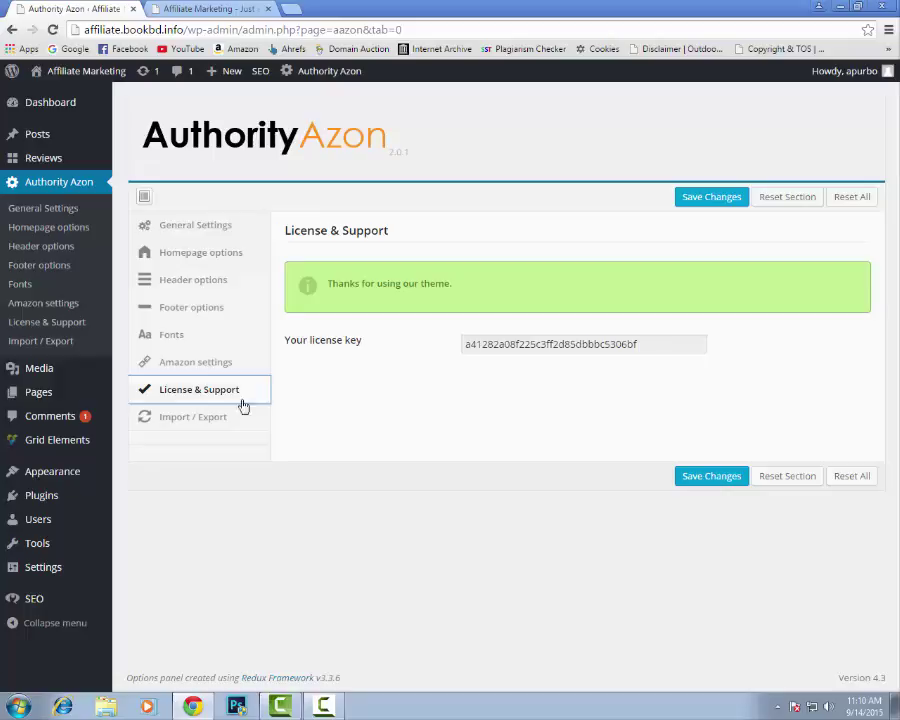
# Create a new page titled "Home" and publish it.
pyautogui.moveTo(28, 393)
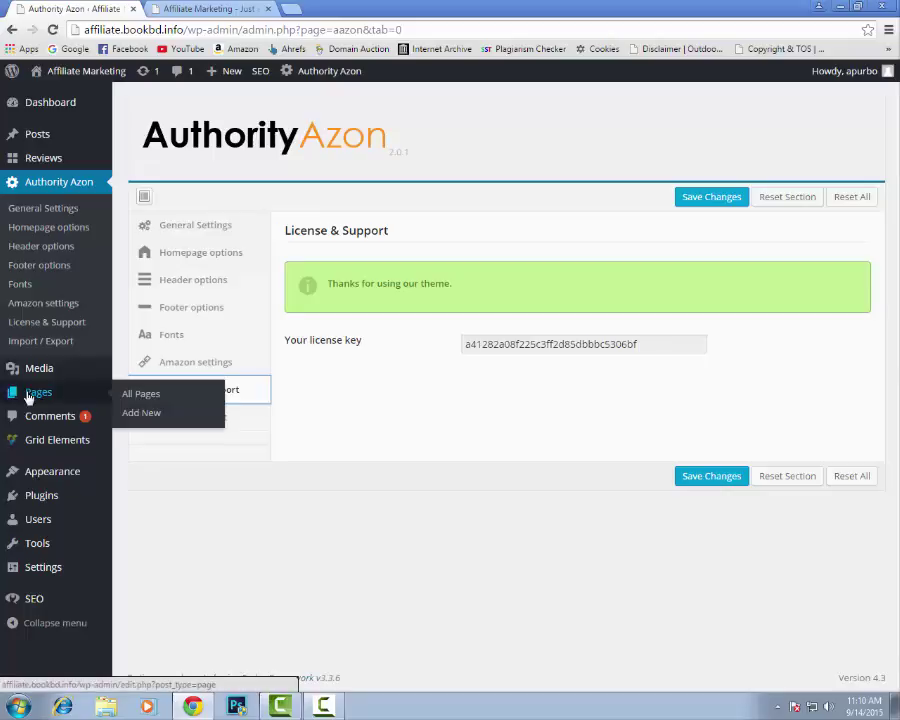
pyautogui.click(143, 397)
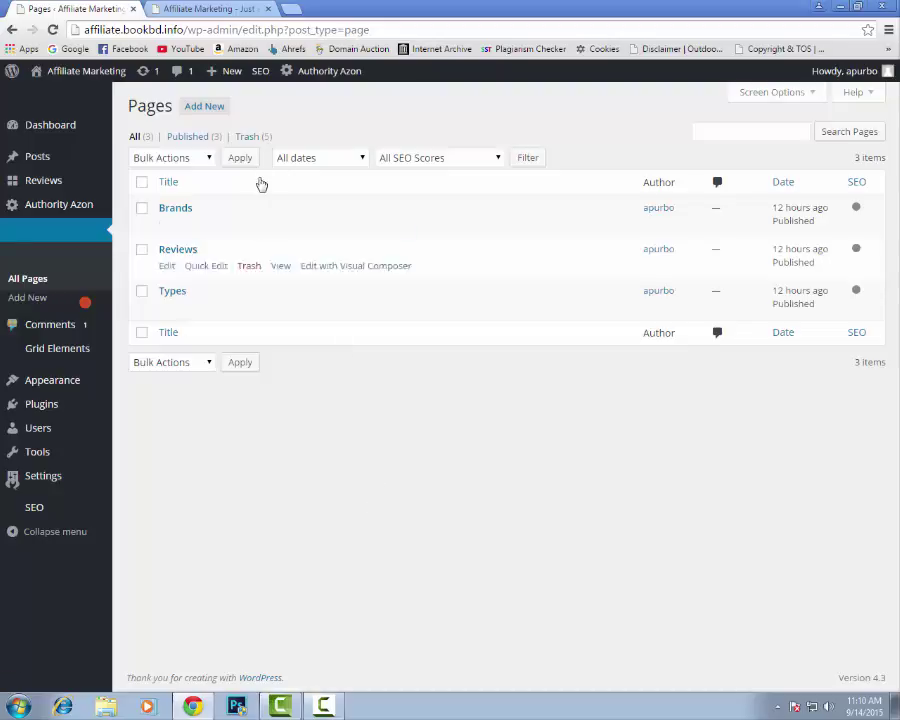
pyautogui.click(205, 106)
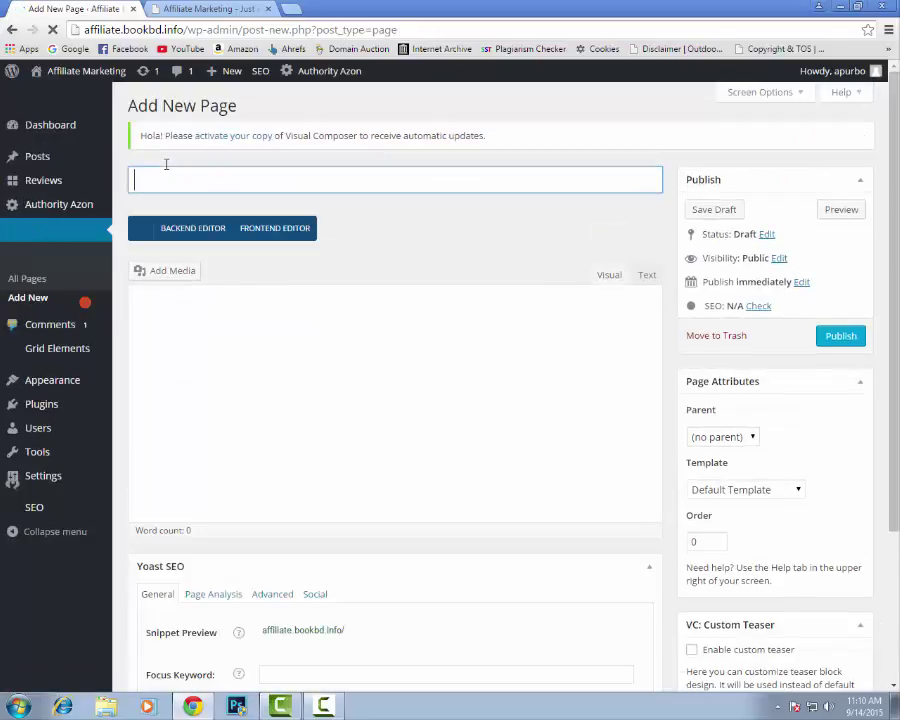
pyautogui.write('H')
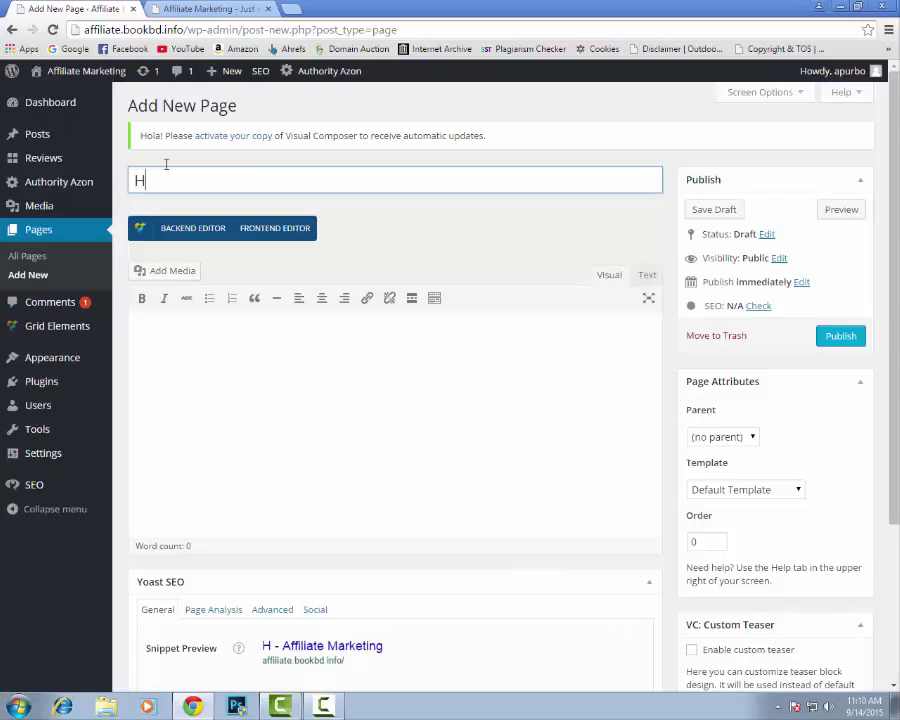
pyautogui.write('ome')
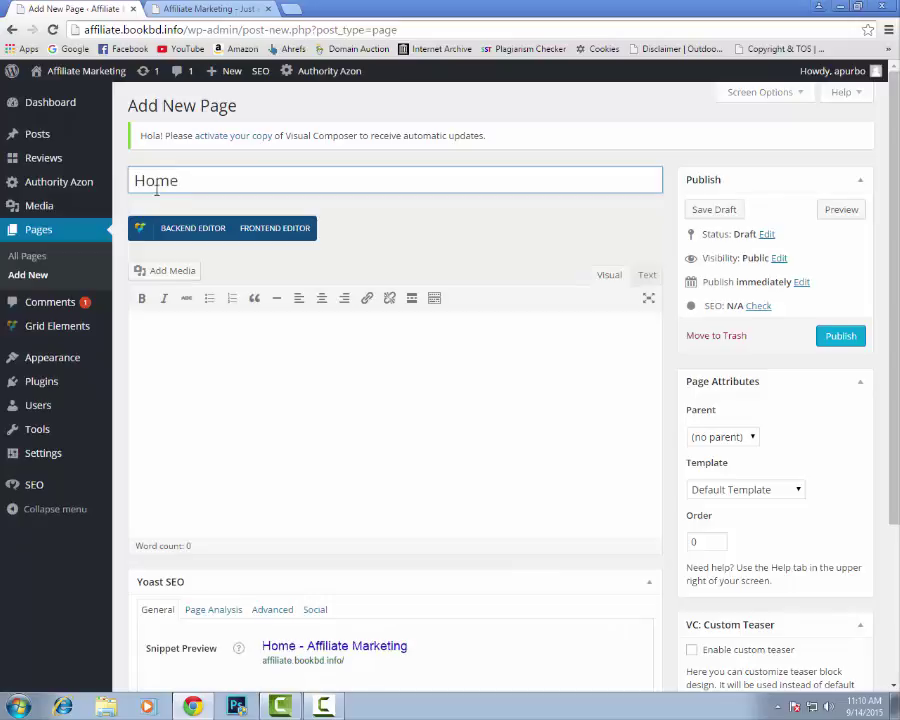
pyautogui.click(840, 335)
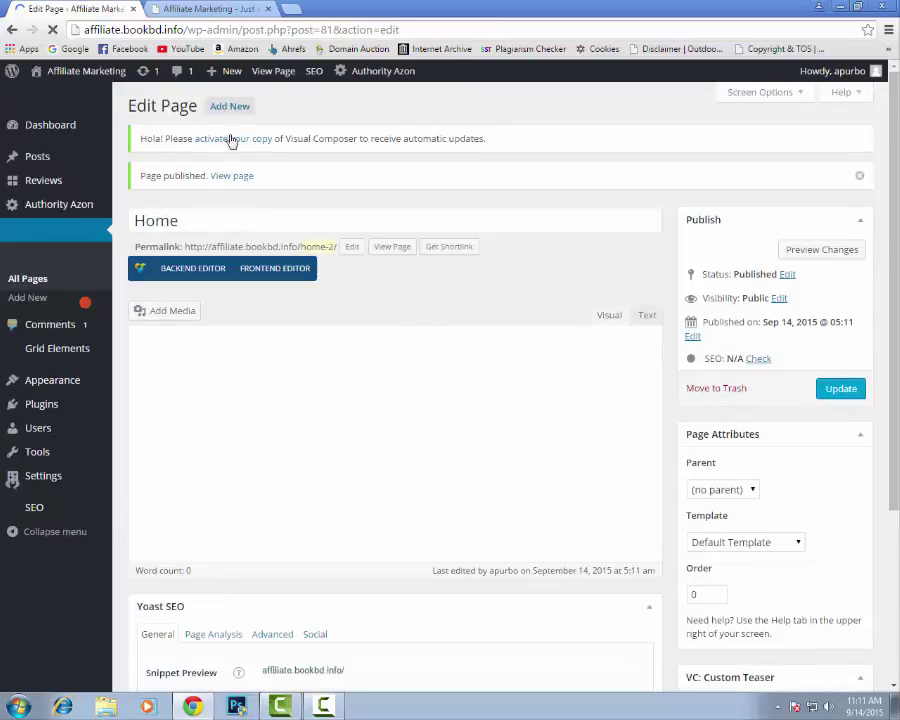
# Create a new page titled "Contact" and publish it.
pyautogui.click(233, 107)
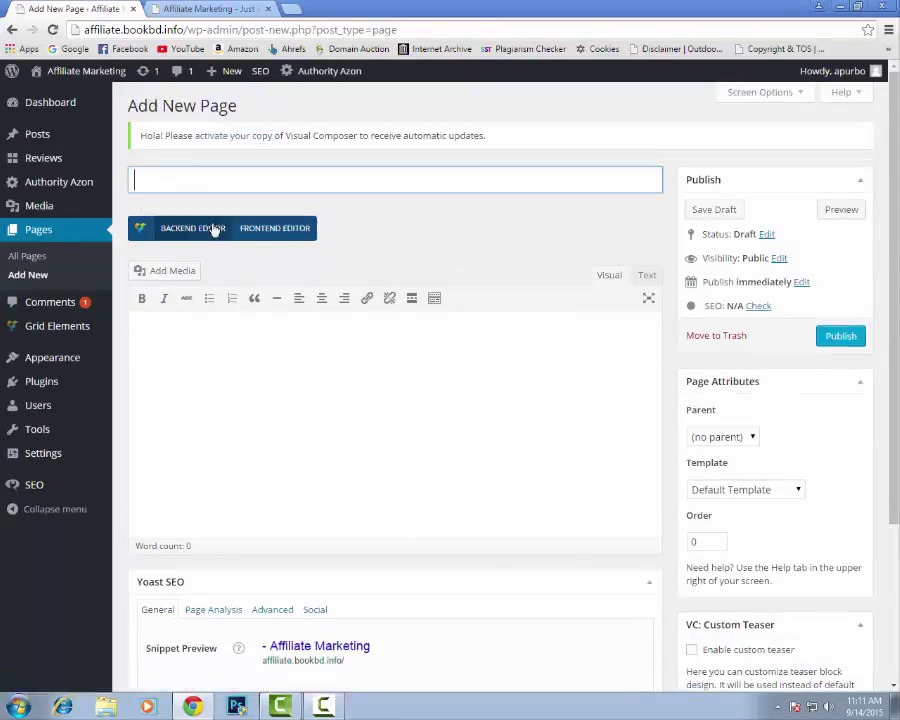
pyautogui.write('Contact')
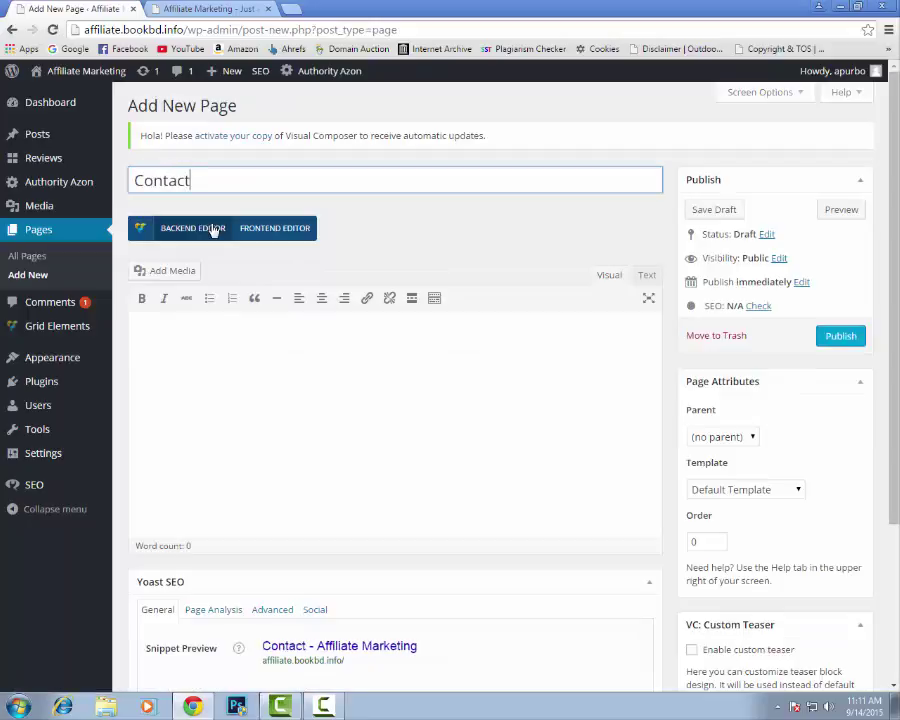
pyautogui.click(841, 336)
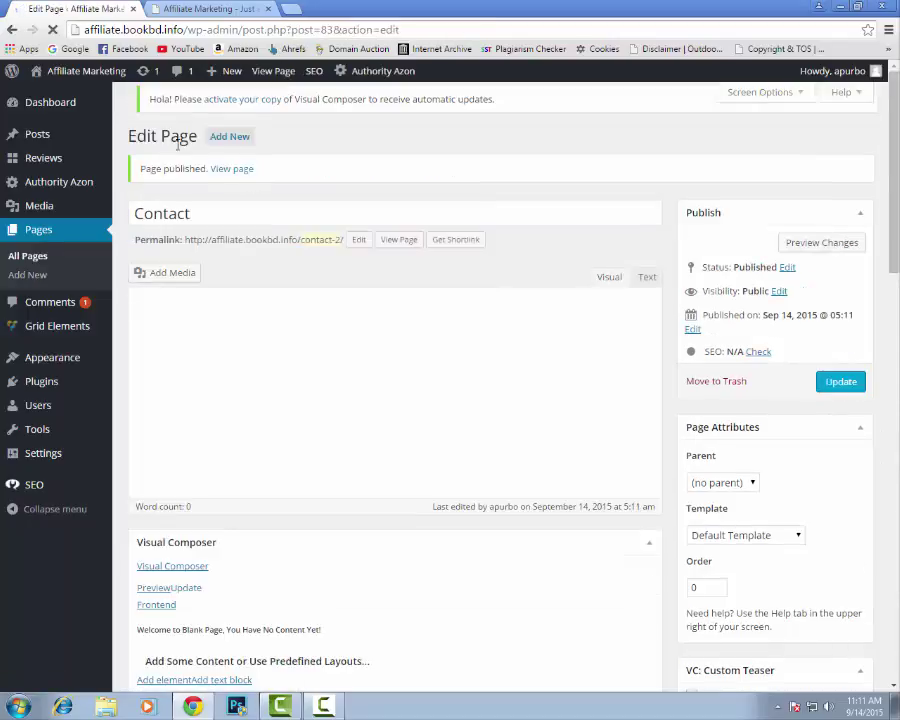
# Create a new page titled "About" and publish it.
pyautogui.click(232, 107)
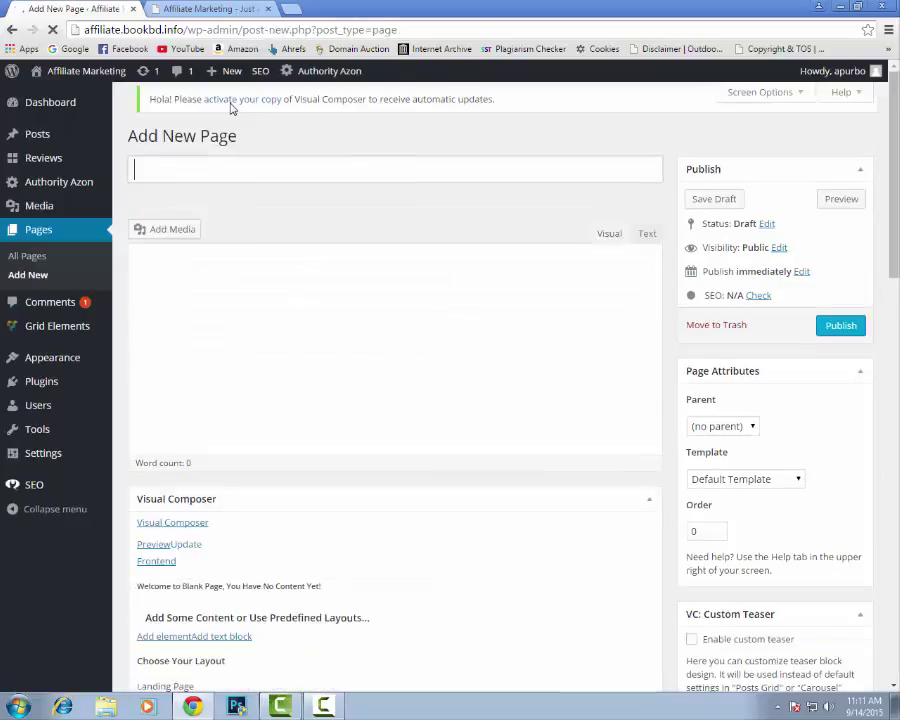
pyautogui.write('A')
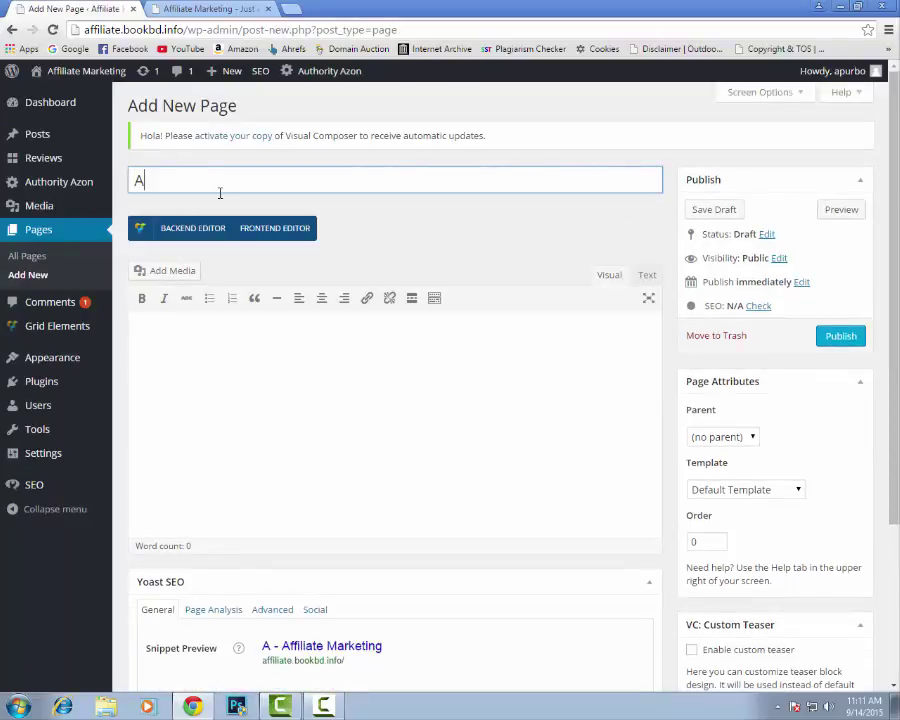
pyautogui.write('bout')
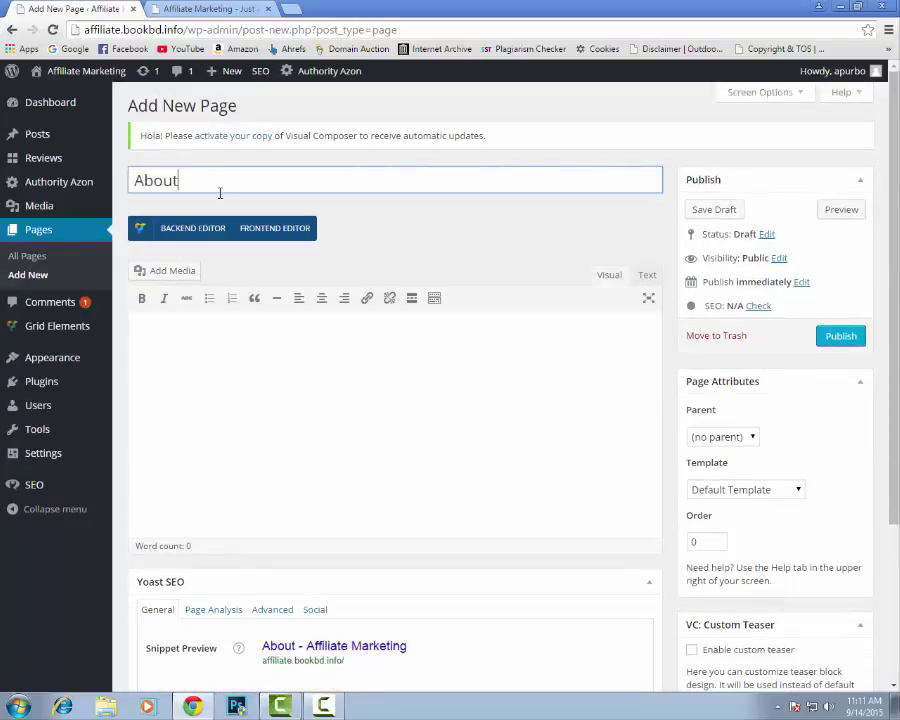
pyautogui.click(824, 342)
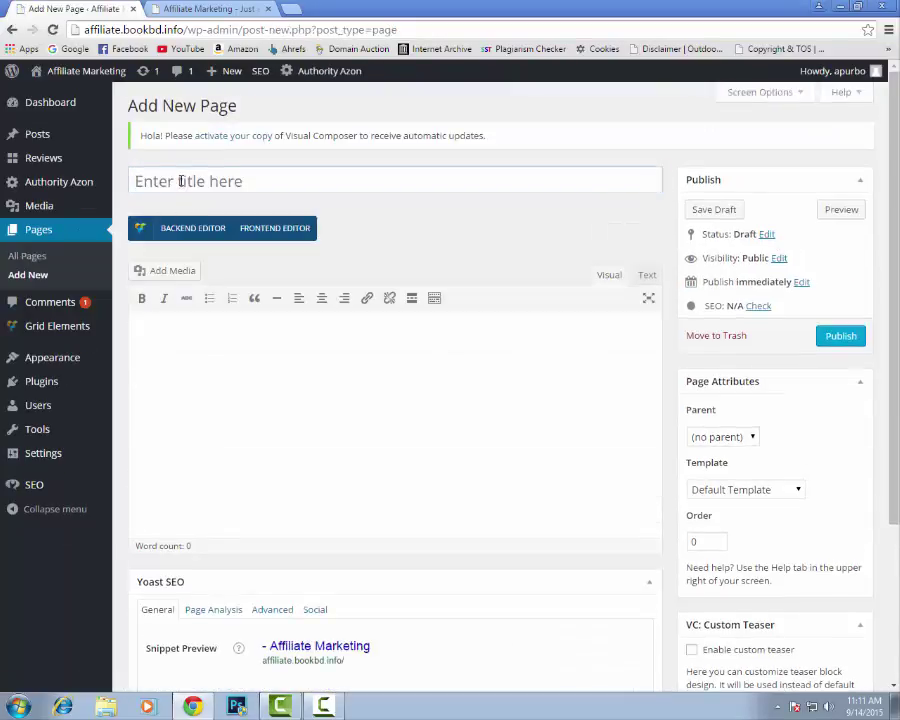
# Create a new page titled "Blog" and publish it.
pyautogui.click(181, 181)
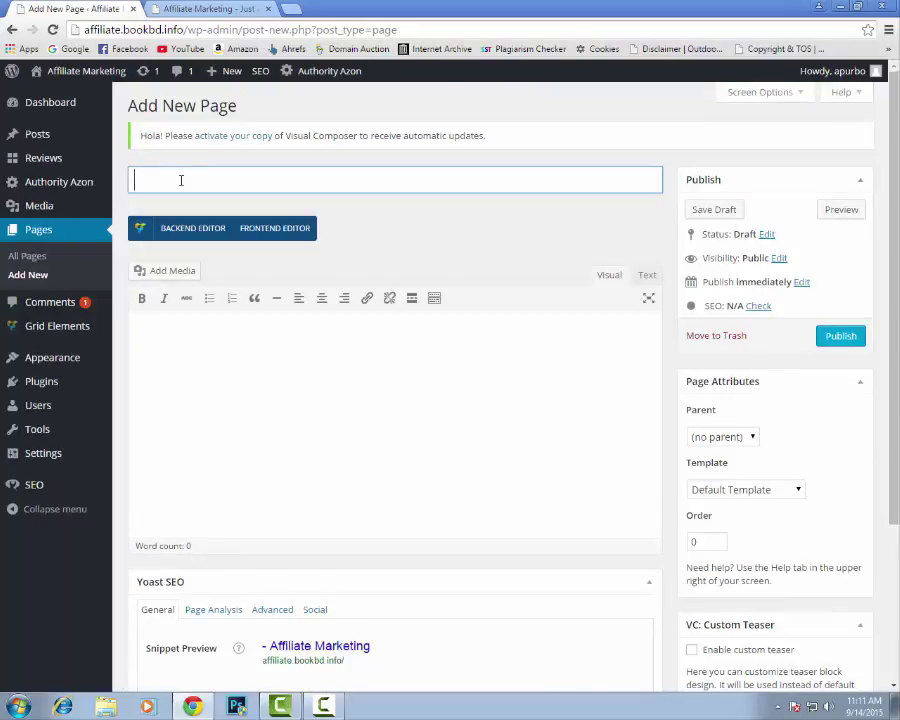
pyautogui.write('Blog')
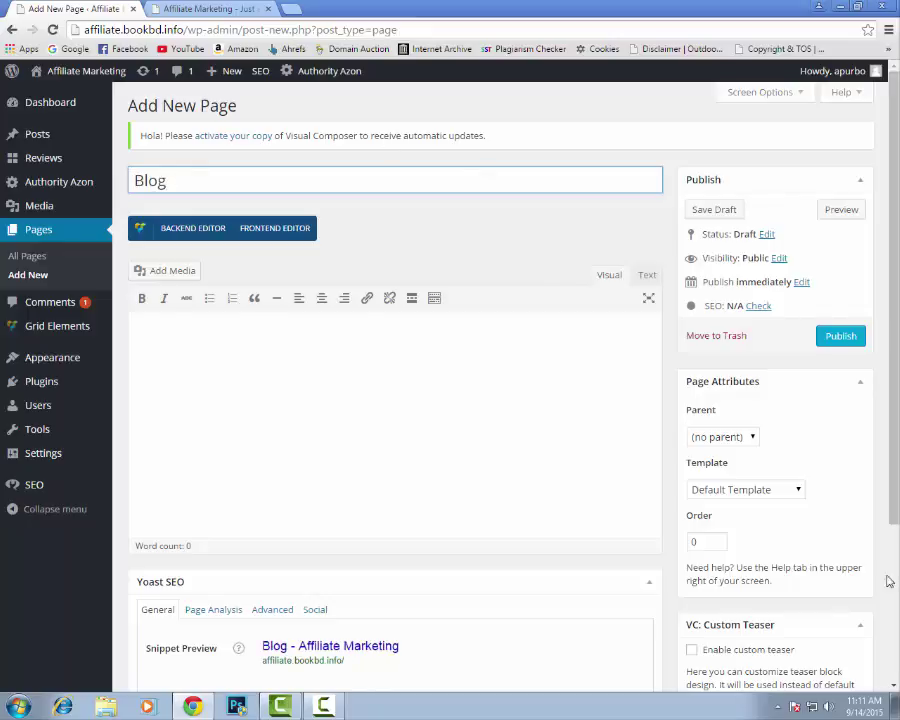
pyautogui.click(825, 345)
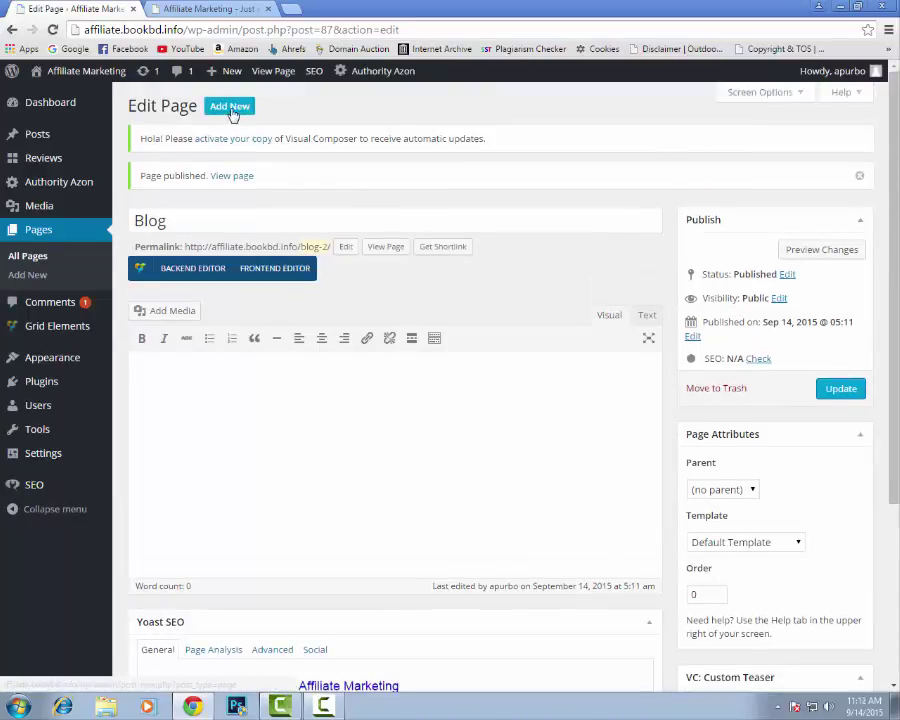
# Create a new page titled "Disclaimer" and publish it.
pyautogui.click(230, 107)
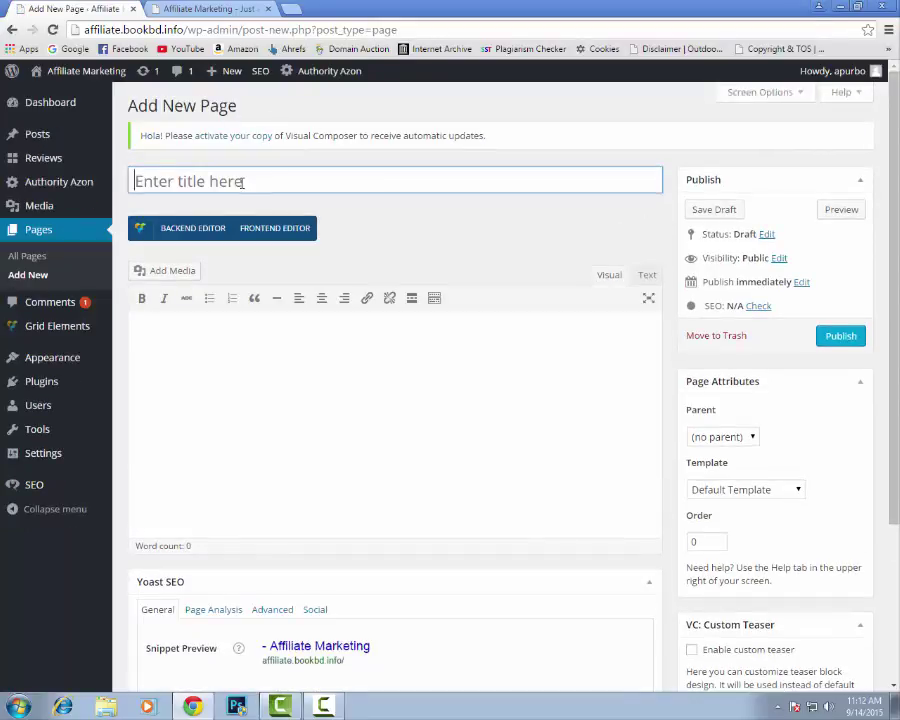
pyautogui.click(241, 183)
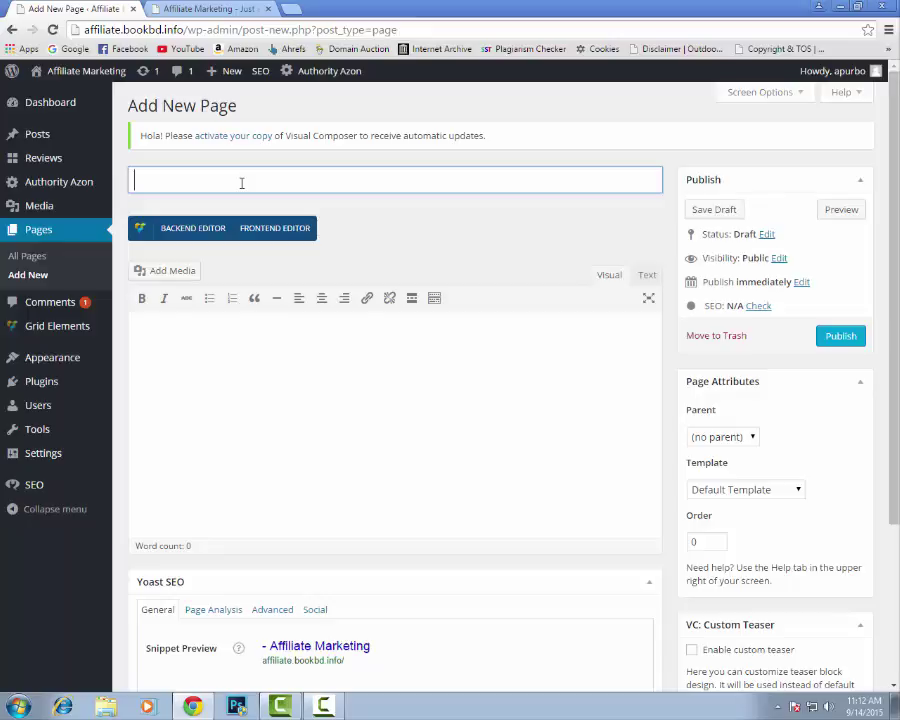
pyautogui.write('D')
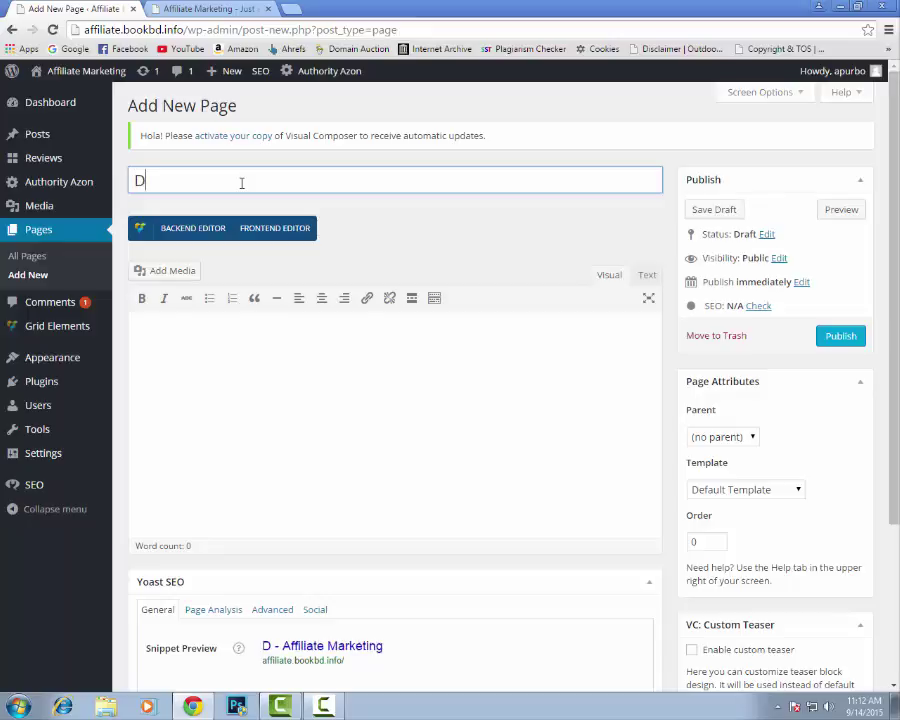
pyautogui.write('iscla')
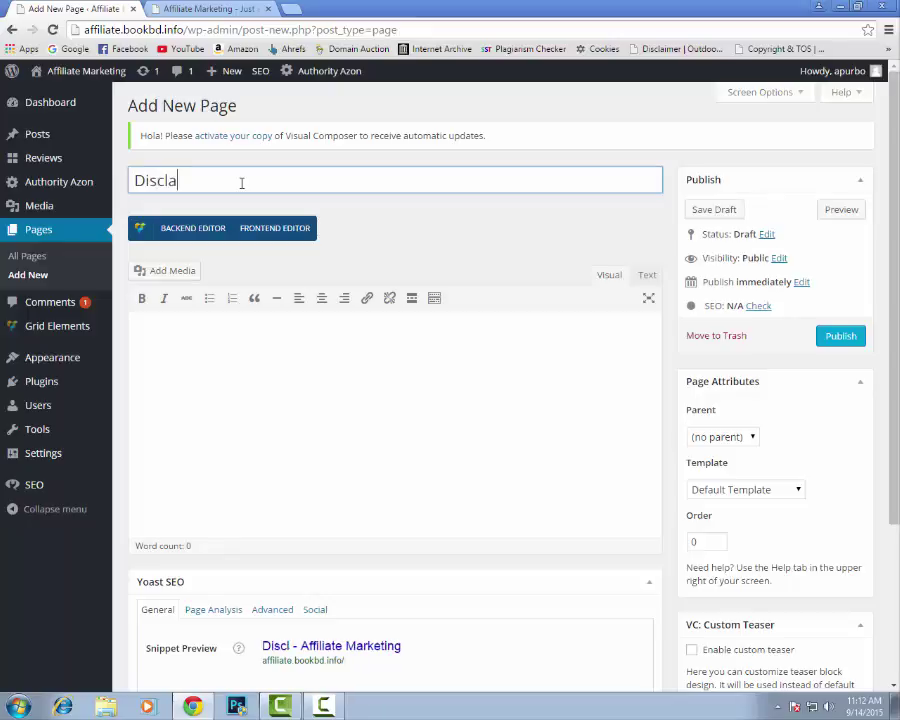
pyautogui.write('imer')
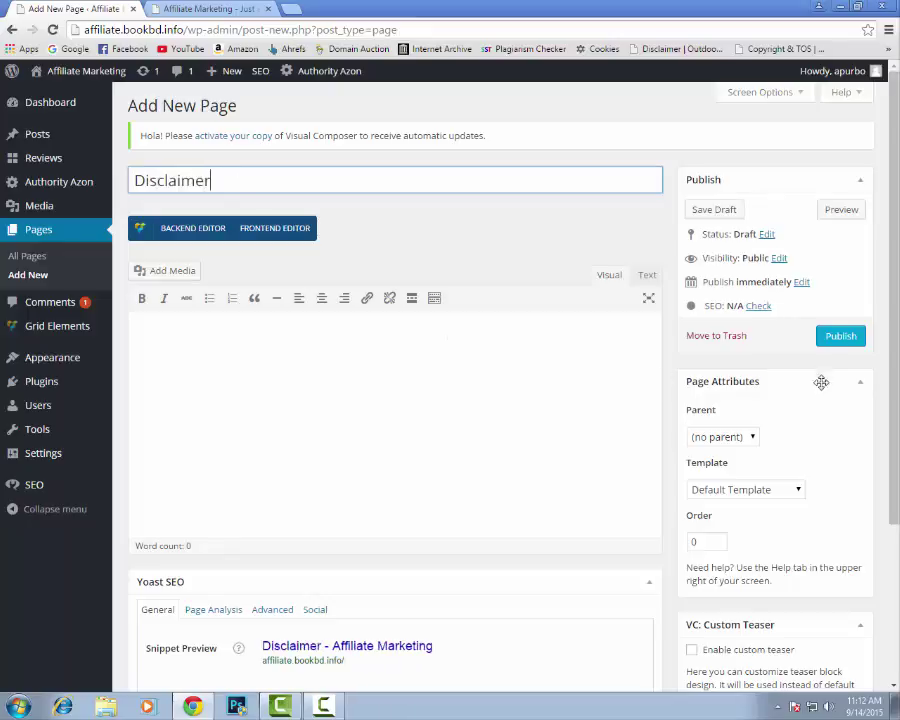
pyautogui.click(838, 336)
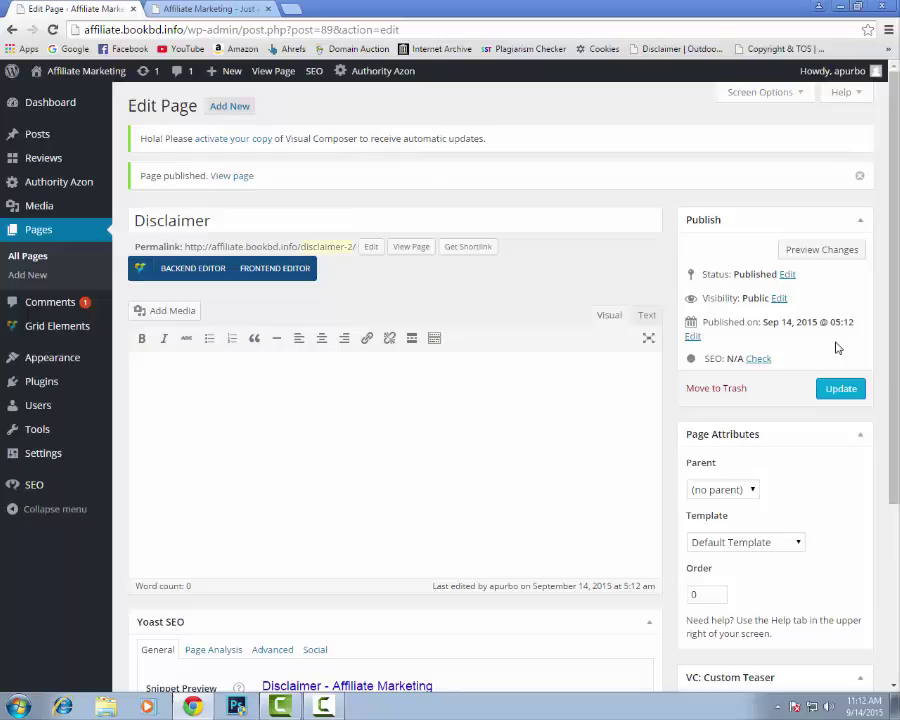
# Open the site's menu editor and name the new menu "Main Menu".
pyautogui.moveTo(57, 365)
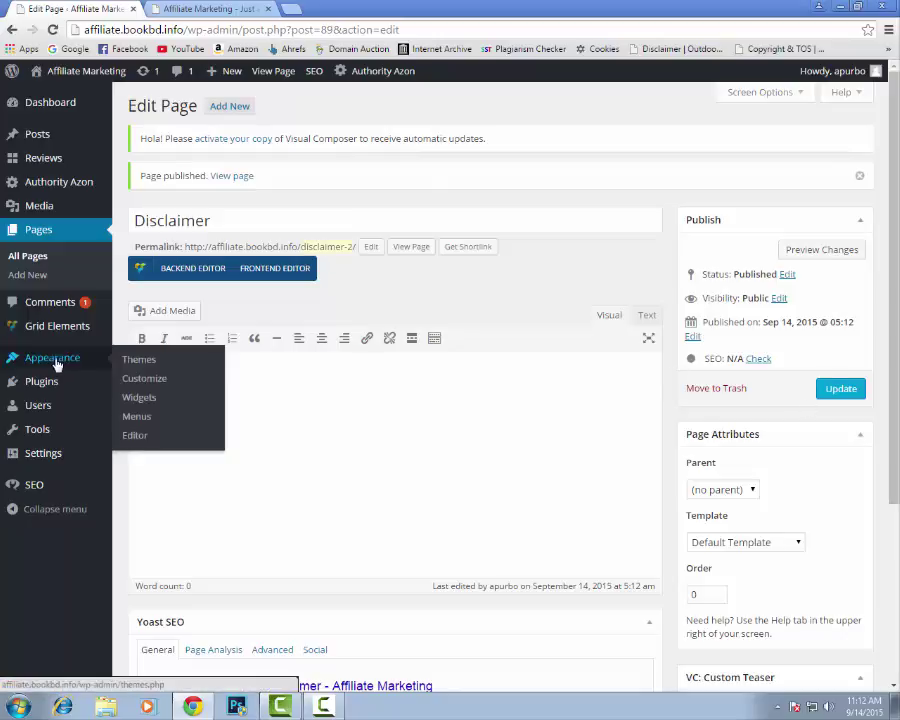
pyautogui.click(133, 420)
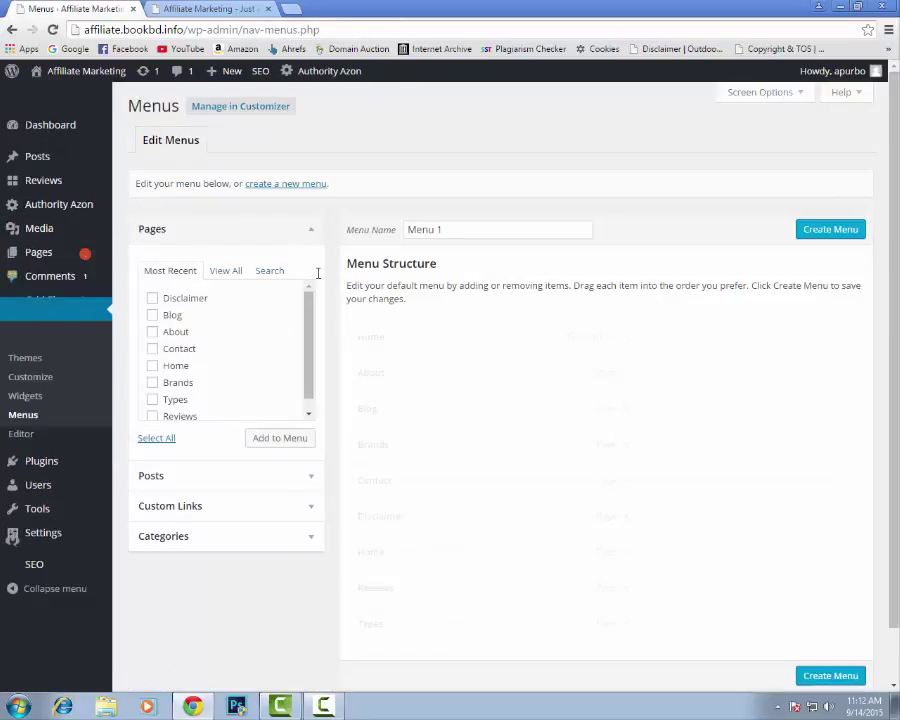
pyautogui.scroll(-2, 538, 338)
pyautogui.scroll(2, 560, 351)
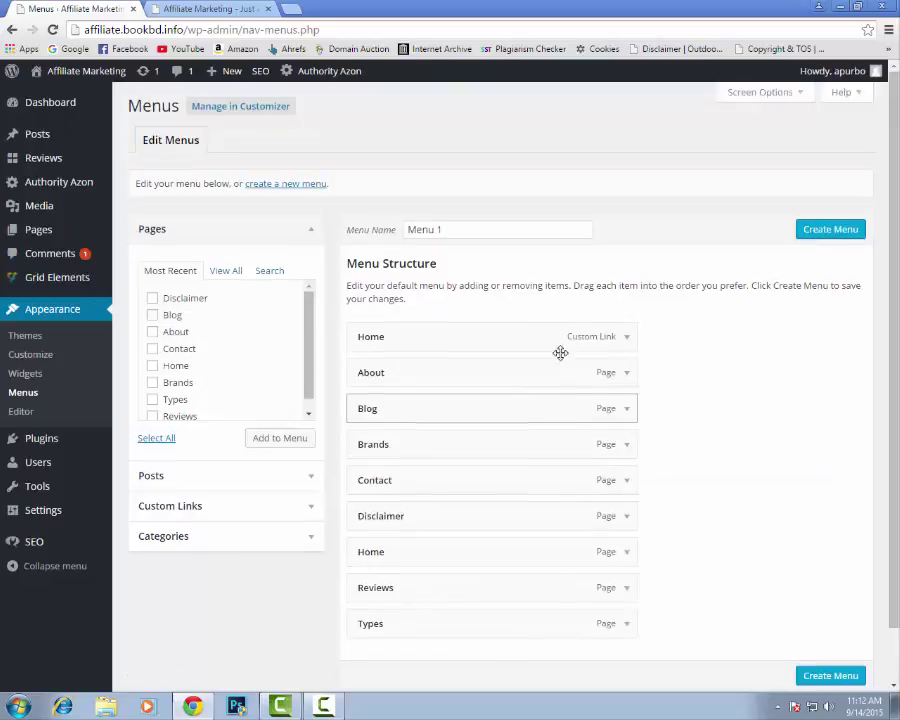
pyautogui.click(474, 230)
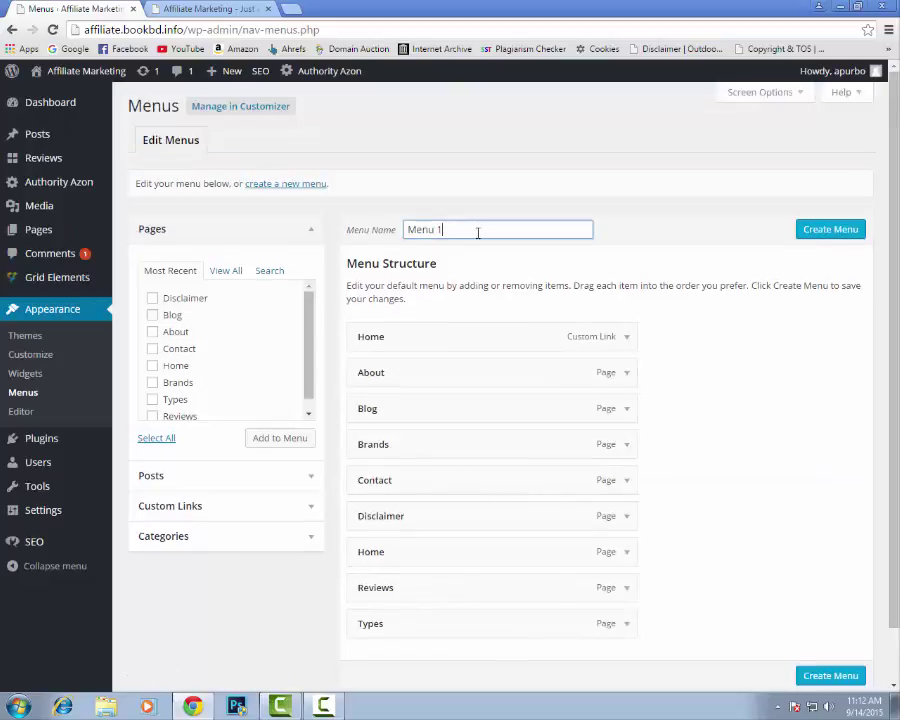
pyautogui.moveTo(474, 230); pyautogui.dragTo(366, 228)
pyautogui.write('Main')
# Remove the duplicate Home page item and the Brands and Types items from the Main Menu structure.
pyautogui.click(627, 553)
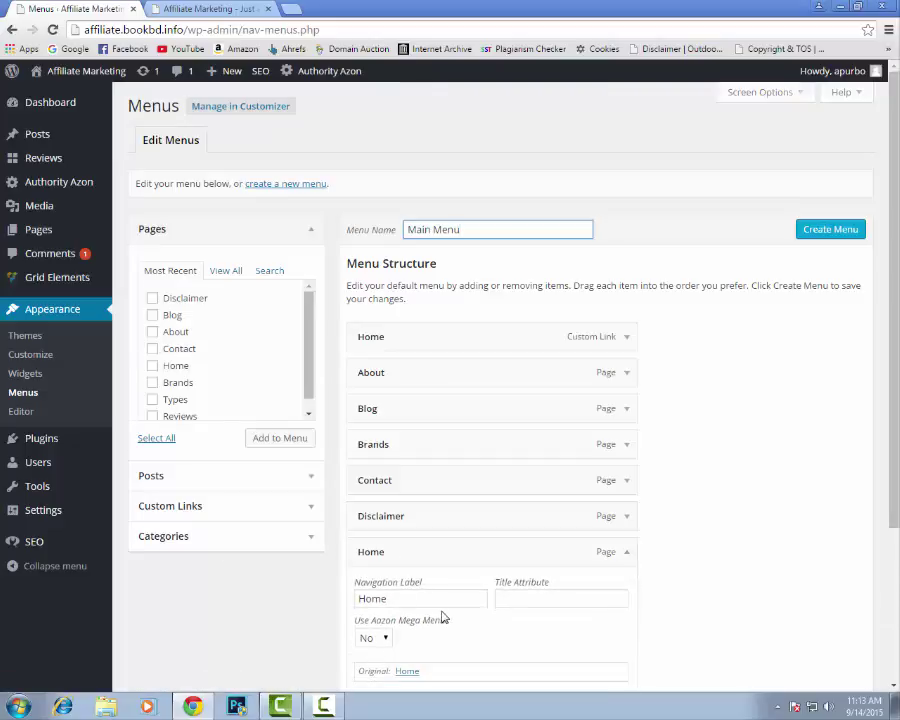
pyautogui.scroll(-2, 420, 600)
pyautogui.click(365, 560)
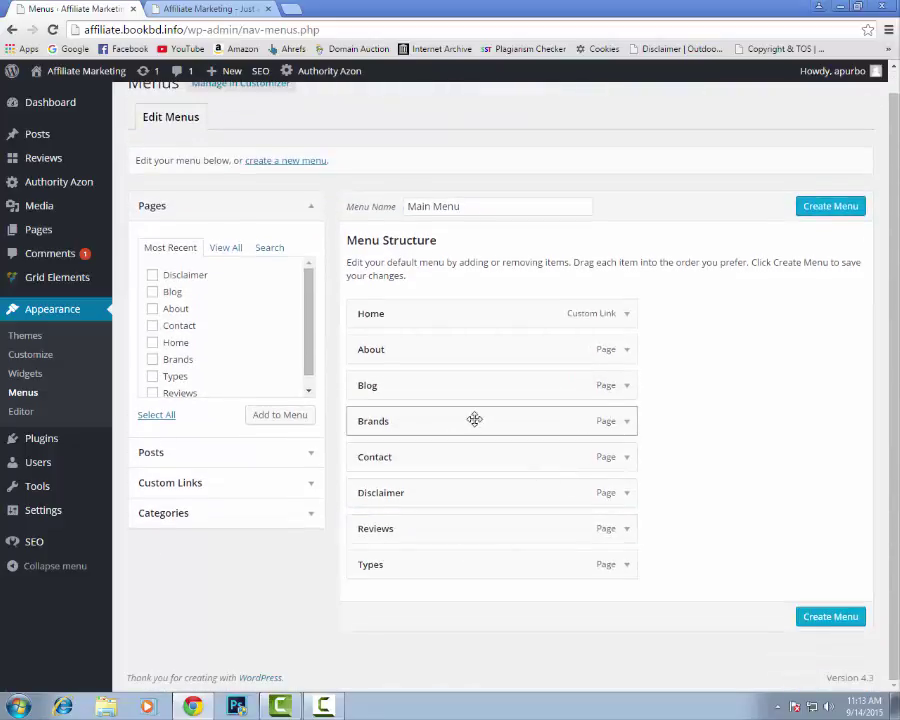
pyautogui.click(633, 430)
pyautogui.click(330, 570)
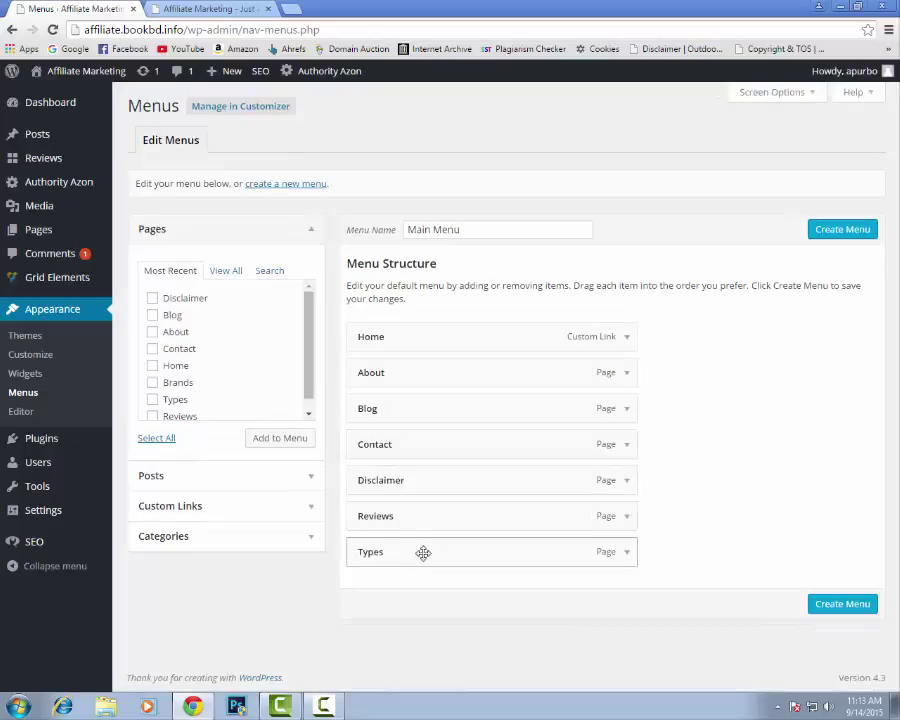
pyautogui.click(605, 553)
pyautogui.scroll(-2, 500, 585)
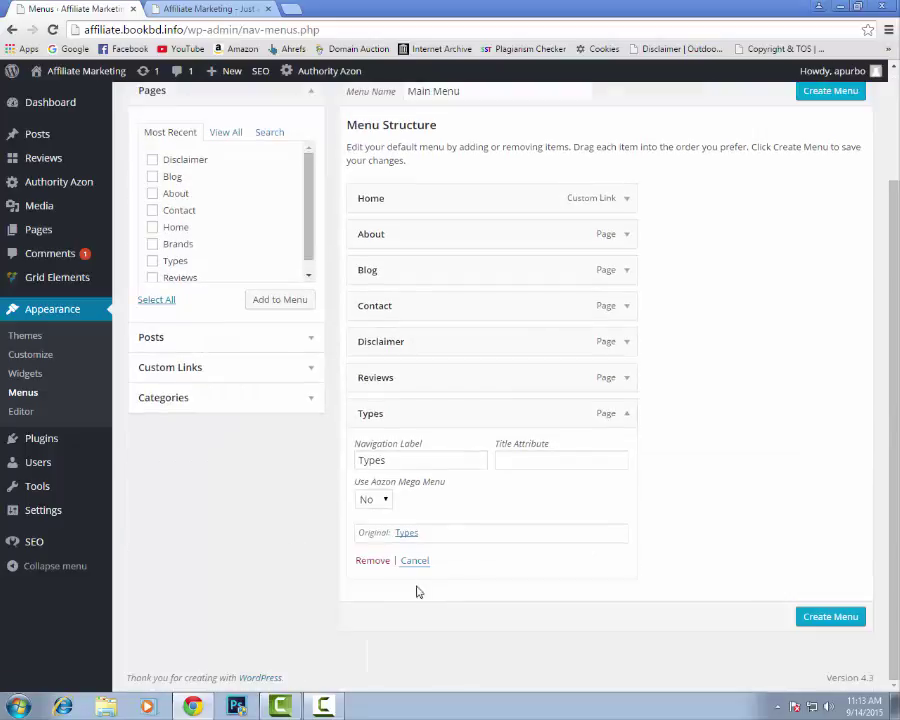
pyautogui.click(370, 561)
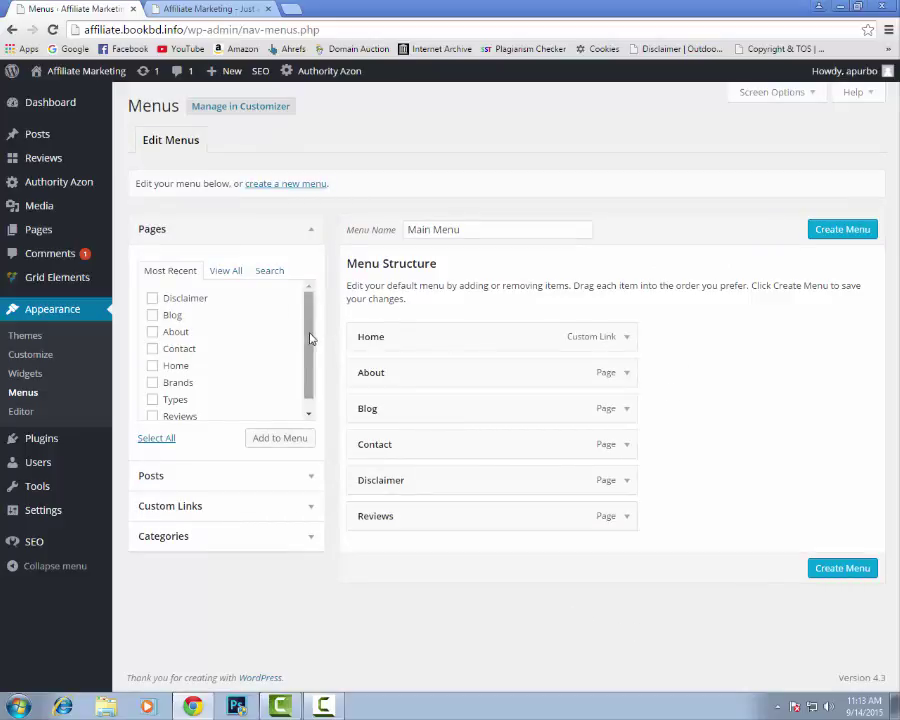
# Remove the Disclaimer item from the Main Menu structure.
pyautogui.scroll(-1, 308, 334)
pyautogui.scroll(1, 310, 362)
pyautogui.click(627, 481)
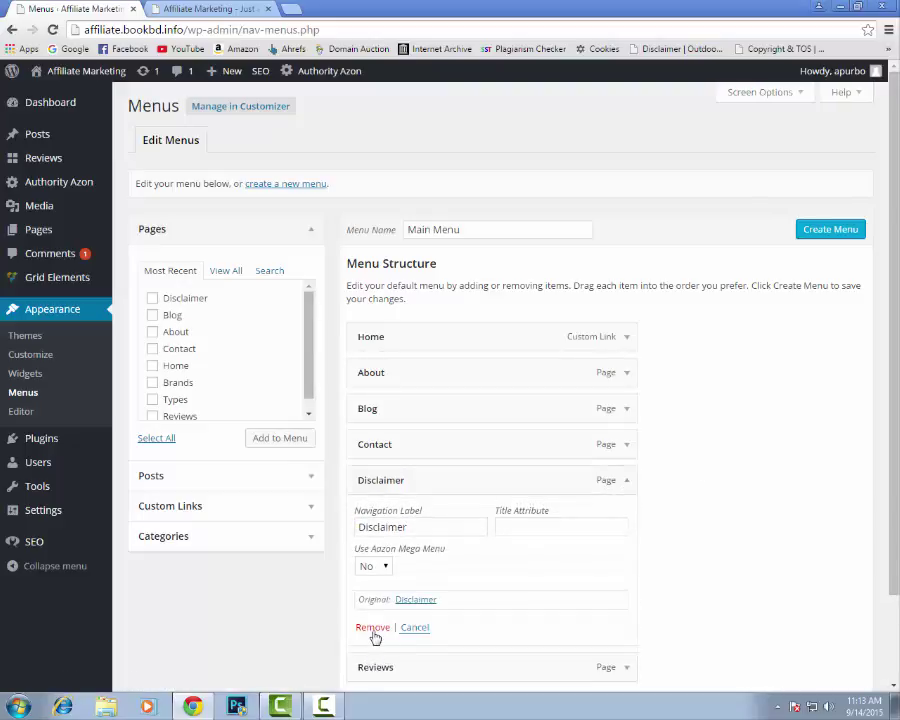
pyautogui.click(372, 627)
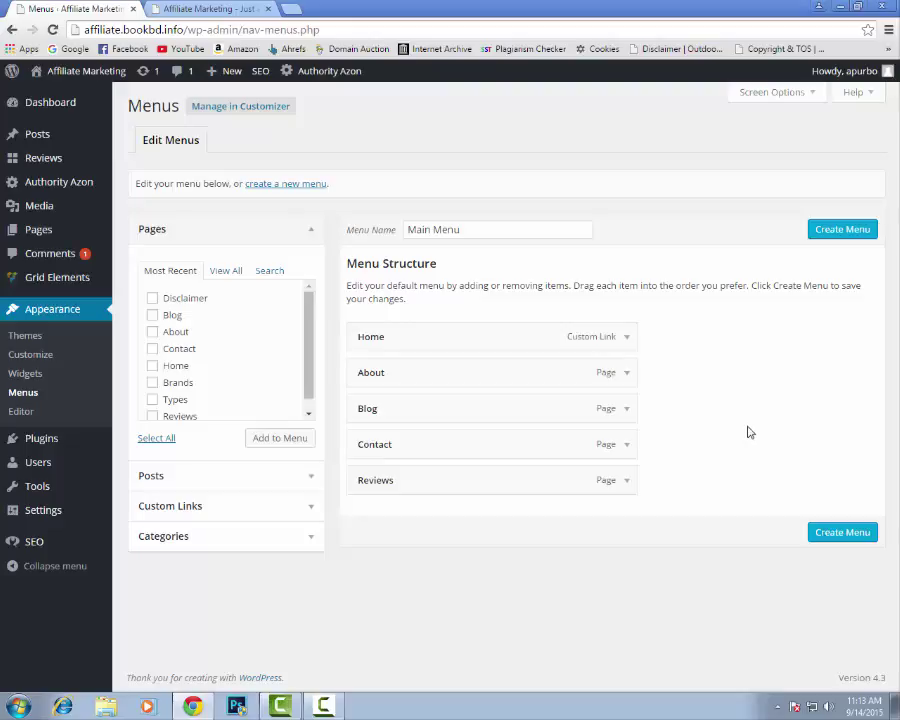
# Examine the pages, posts, custom links and categories that can be added to the menu.
pyautogui.moveTo(307, 297); pyautogui.dragTo(310, 363)
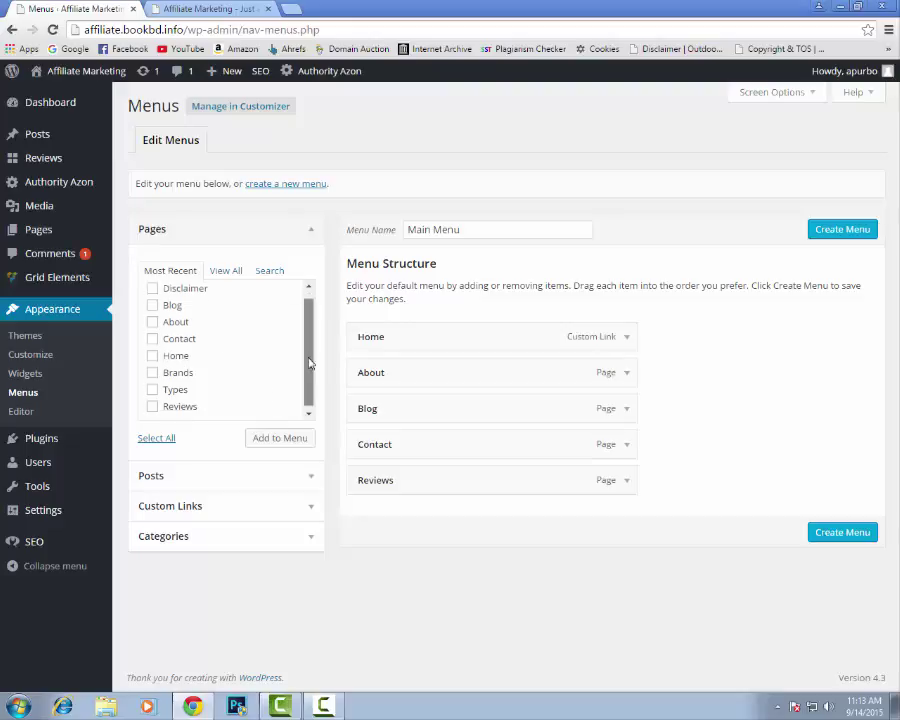
pyautogui.scroll(1, 300, 388)
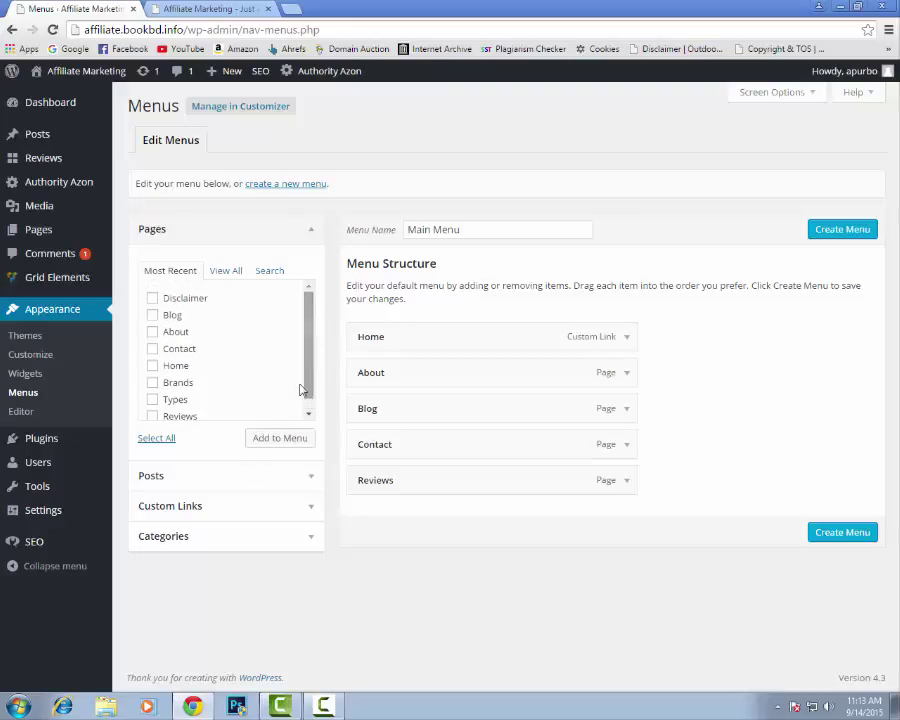
pyautogui.click(157, 479)
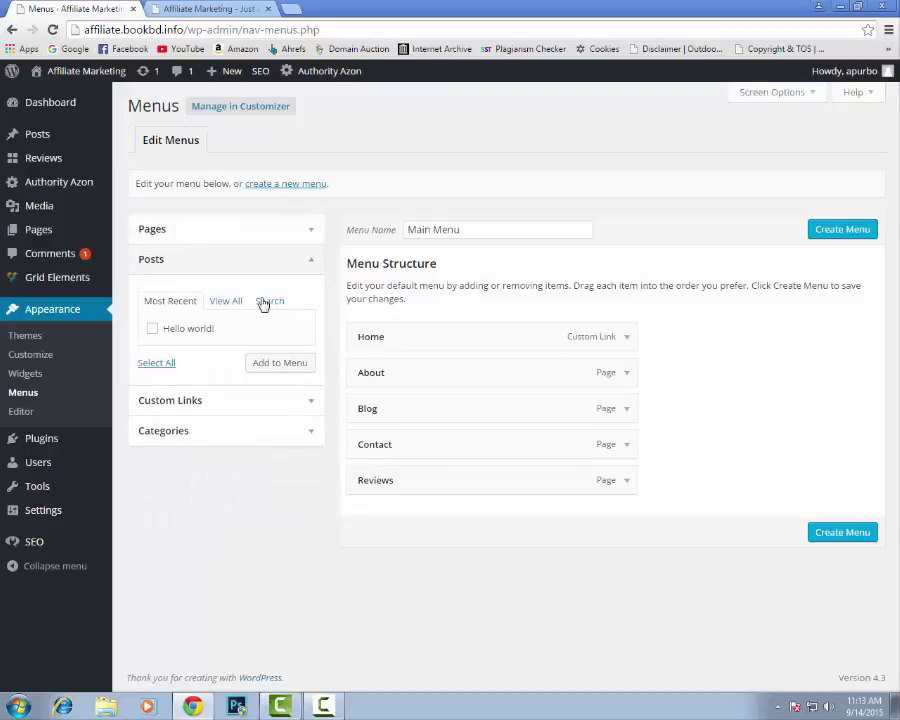
pyautogui.click(178, 410)
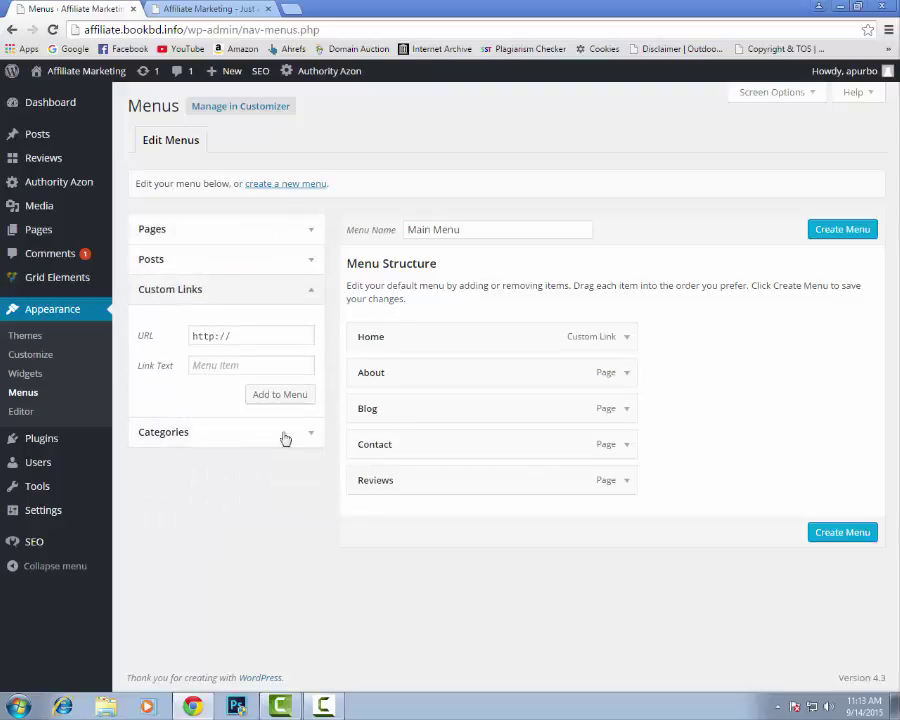
pyautogui.click(180, 438)
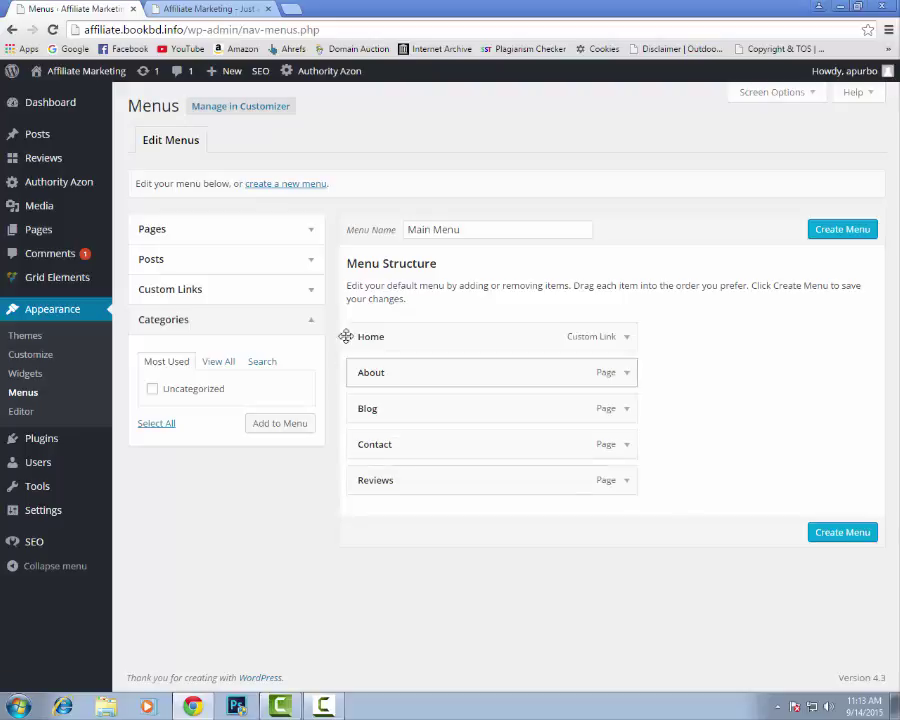
# Add the Disclaimer page to the end of the Main Menu structure.
pyautogui.click(202, 236)
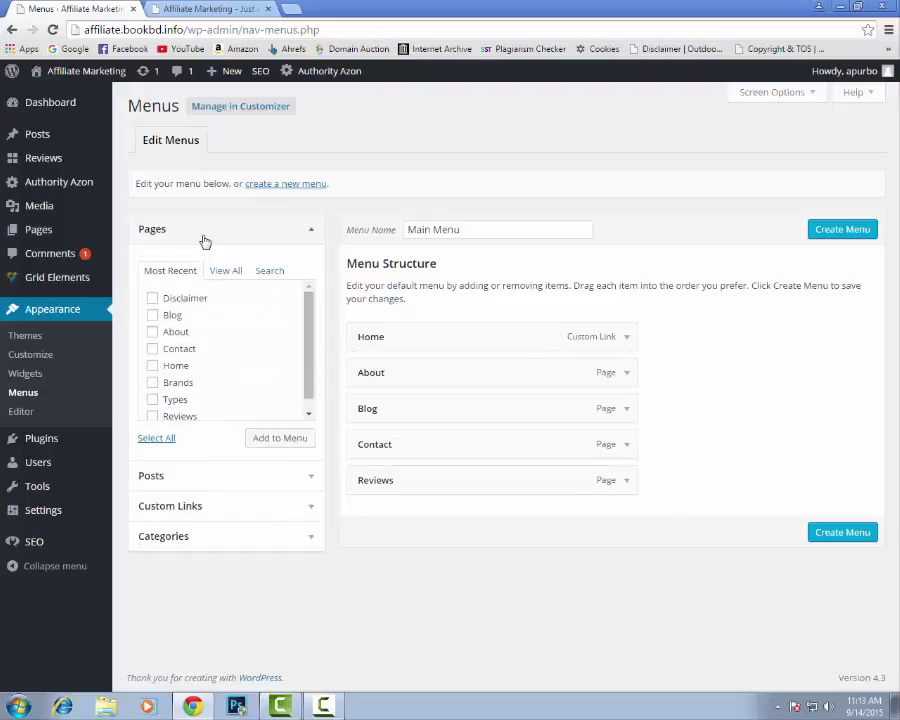
pyautogui.click(167, 302)
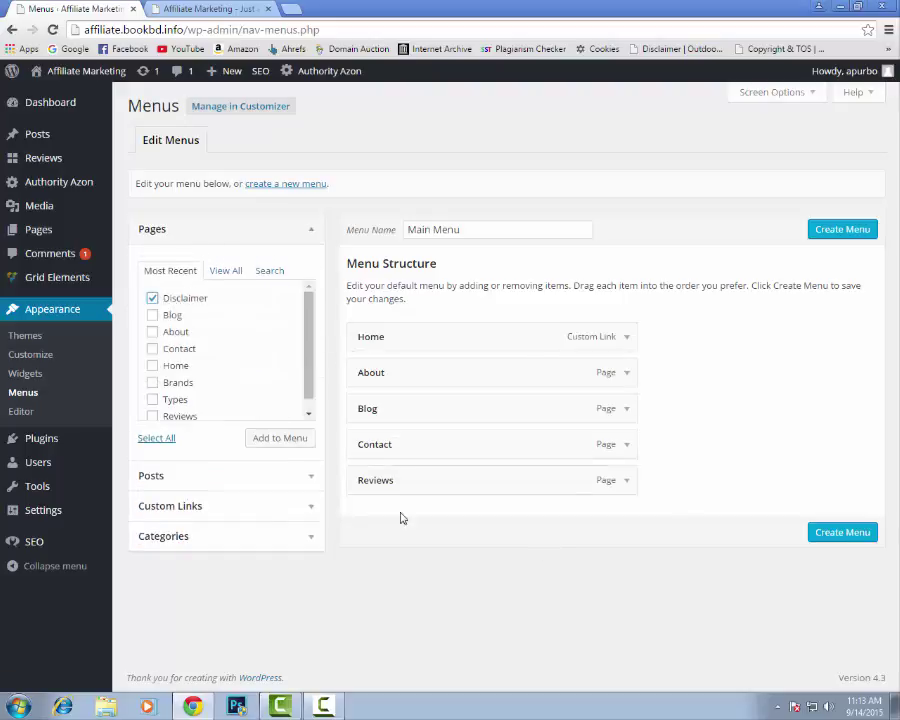
pyautogui.click(270, 441)
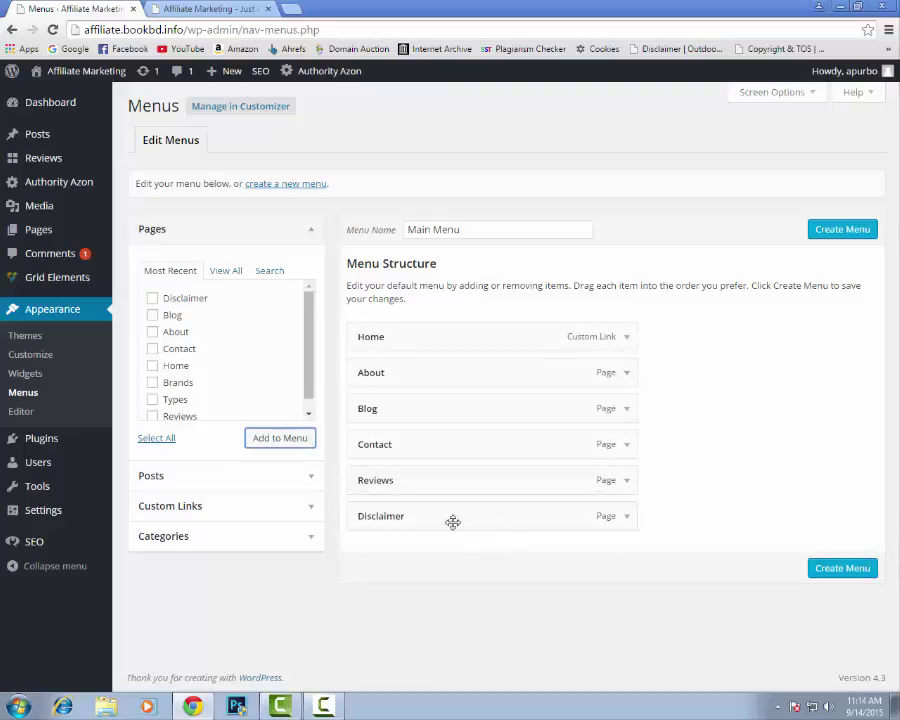
# Reorder the Main Menu items as Home, Reviews, Blog, Disclaimer, About, Contact and create the menu.
pyautogui.moveTo(430, 480); pyautogui.dragTo(432, 378)
pyautogui.moveTo(421, 460); pyautogui.dragTo(424, 418)
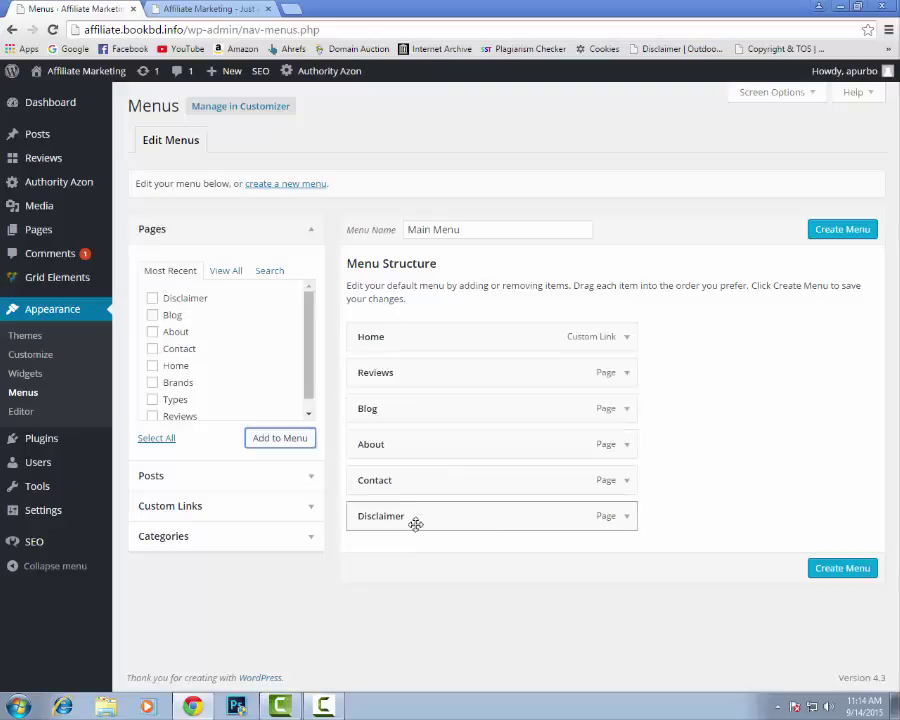
pyautogui.moveTo(414, 520); pyautogui.dragTo(416, 456)
pyautogui.click(843, 230)
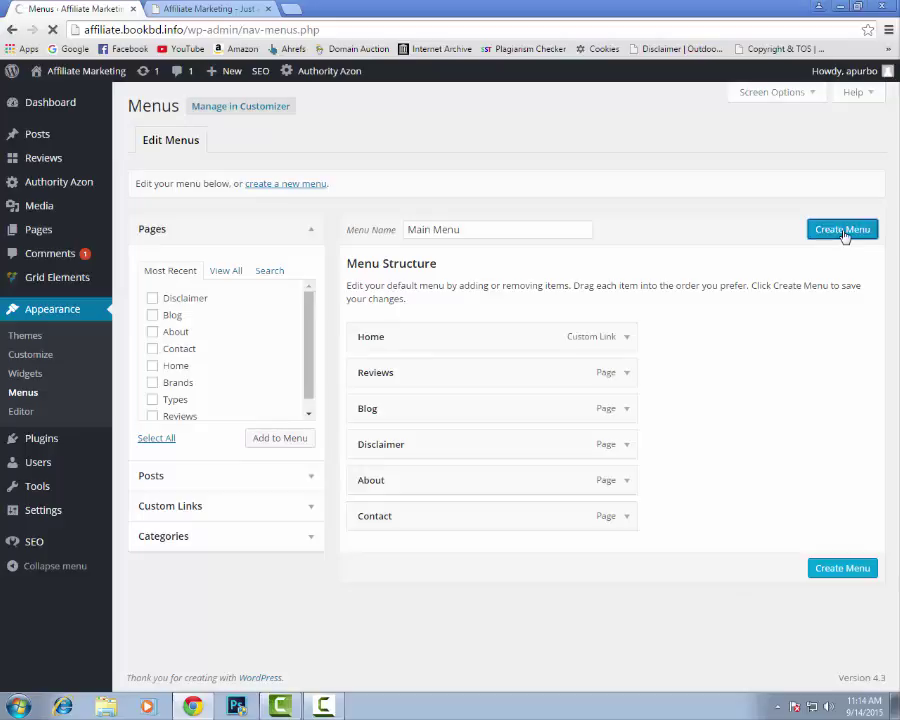
pyautogui.scroll(-1, 797, 427)
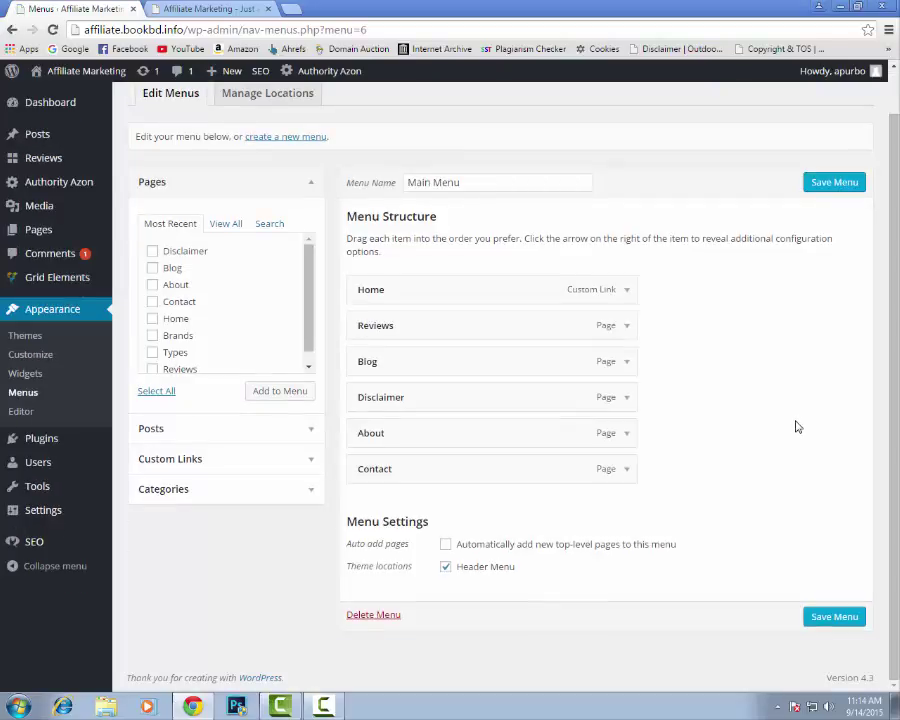
pyautogui.scroll(1, 828, 425)
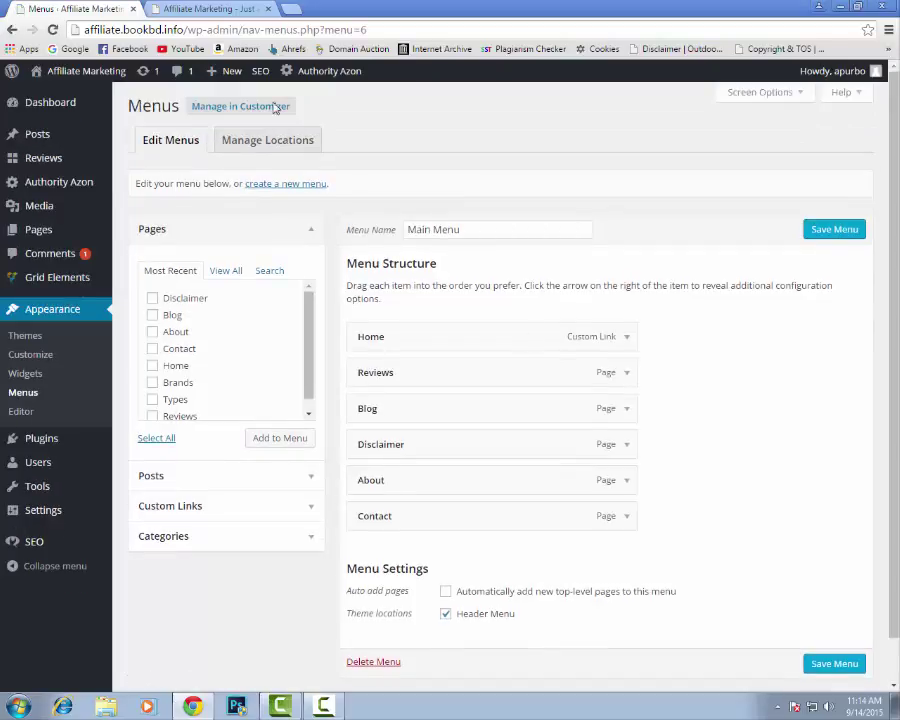
# Reload the live site's front page to check its header navigation.
pyautogui.click(207, 8)
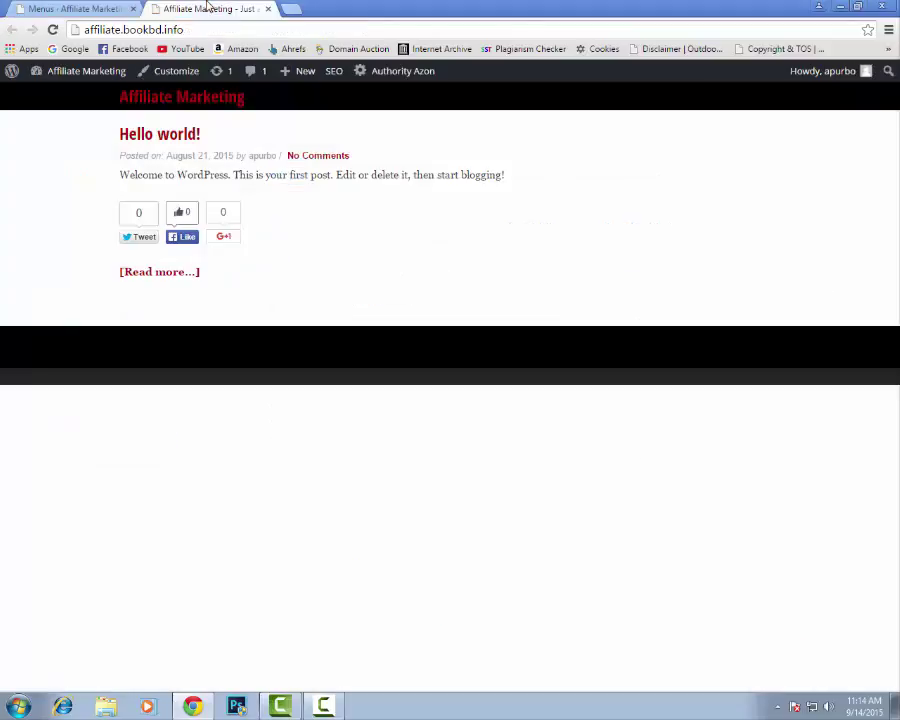
pyautogui.click(53, 30)
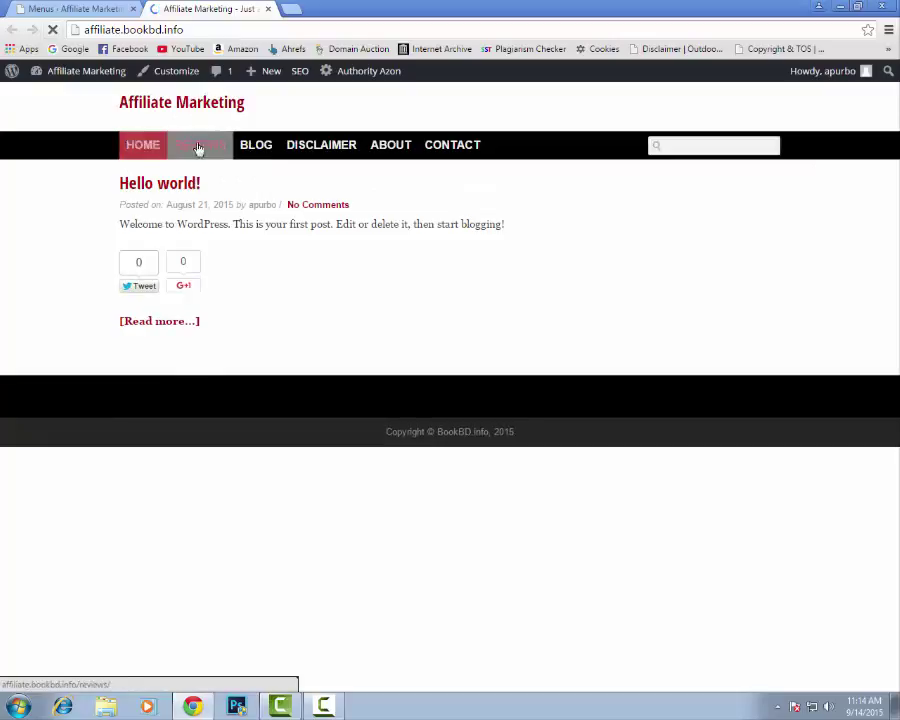
# Return to the site admin and start a new Reviews item.
pyautogui.click(46, 11)
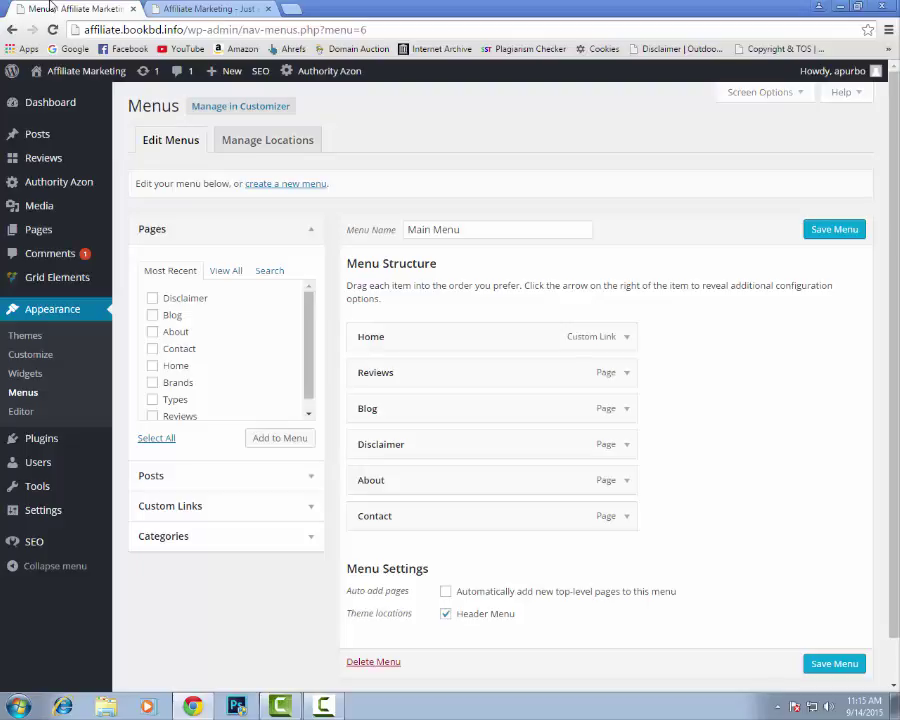
pyautogui.moveTo(56, 171)
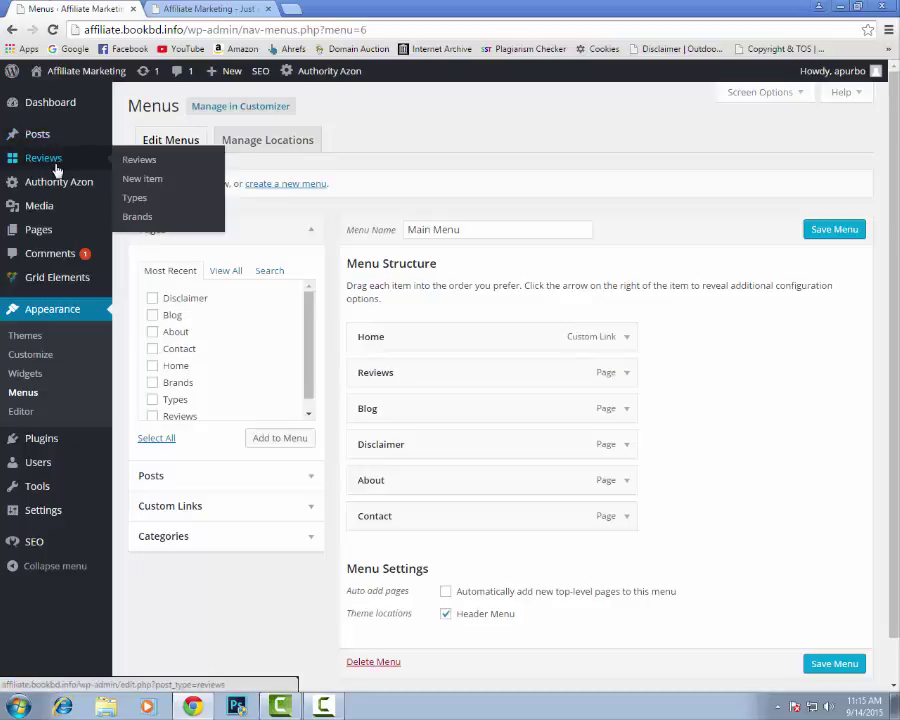
pyautogui.click(149, 185)
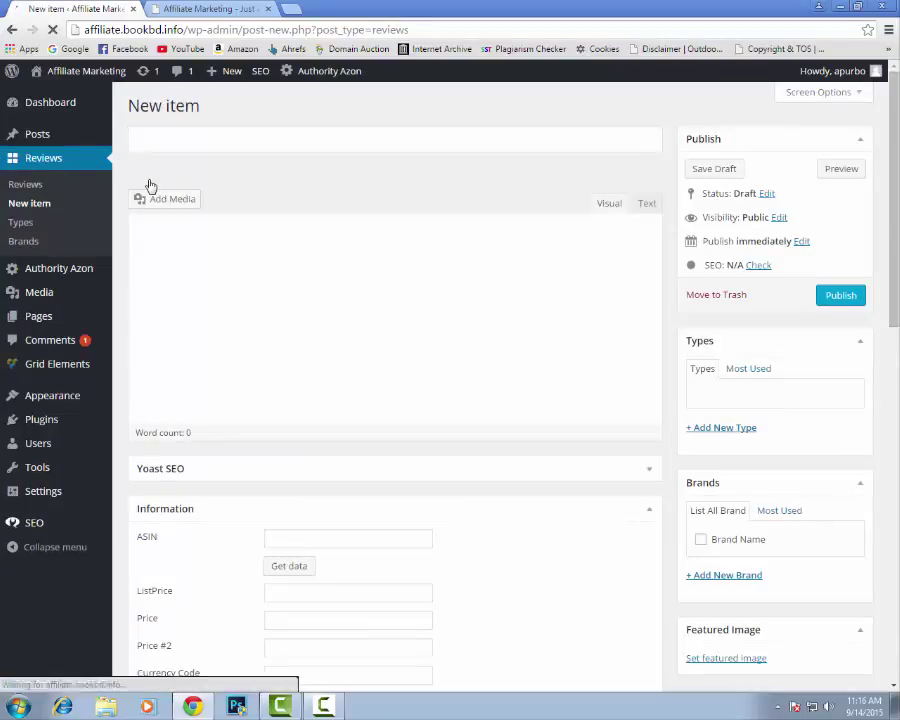
# Examine the new review's title, content and Information fields, from ASIN and prices to pros, cons and verdict.
pyautogui.click(189, 140)
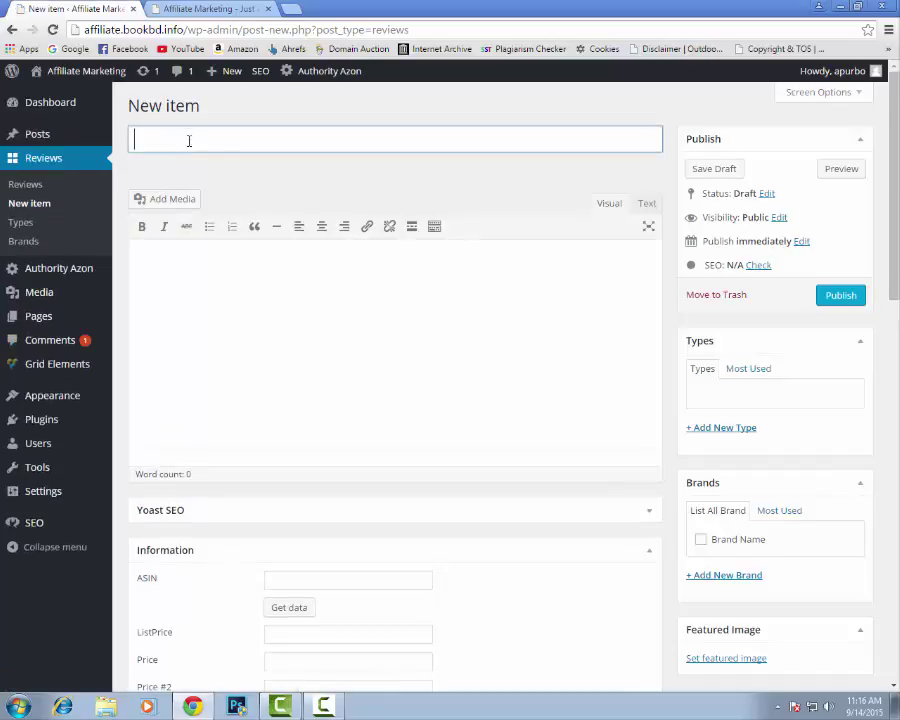
pyautogui.click(363, 350)
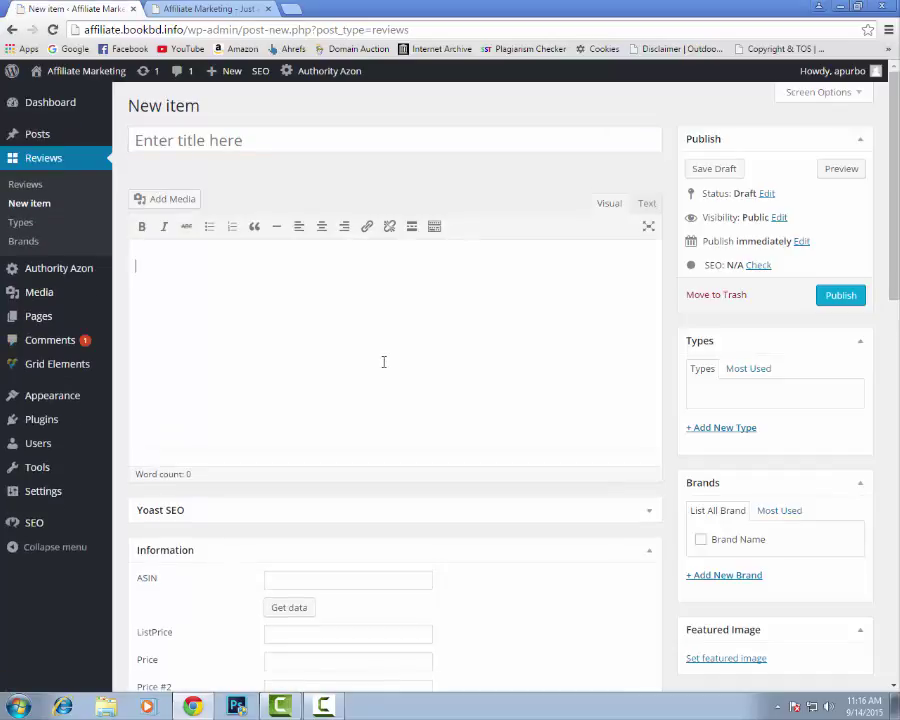
pyautogui.scroll(-3, 383, 363)
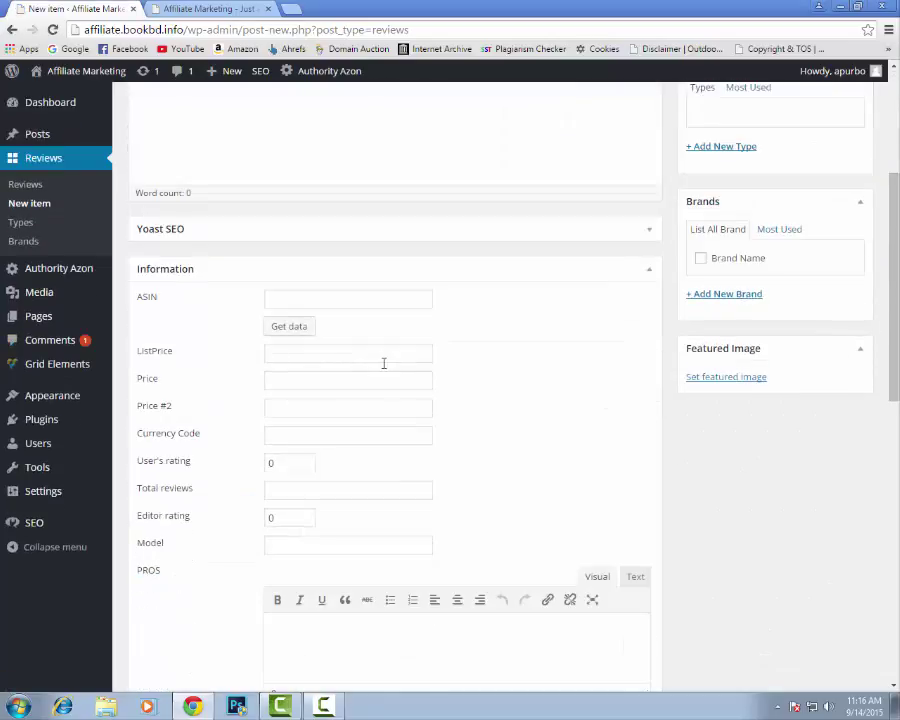
pyautogui.click(310, 300)
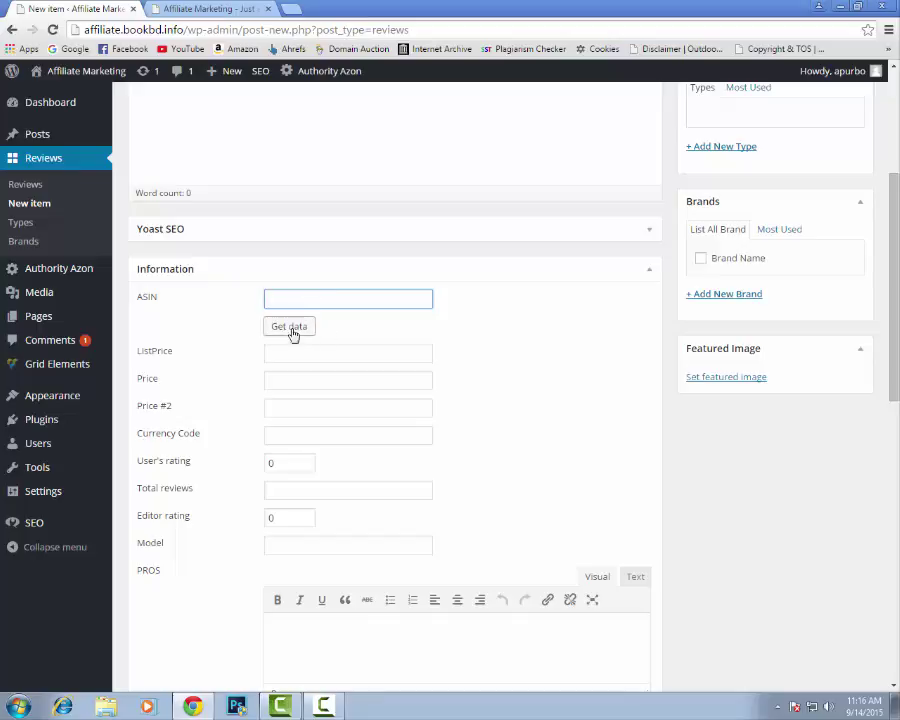
pyautogui.scroll(-7, 347, 419)
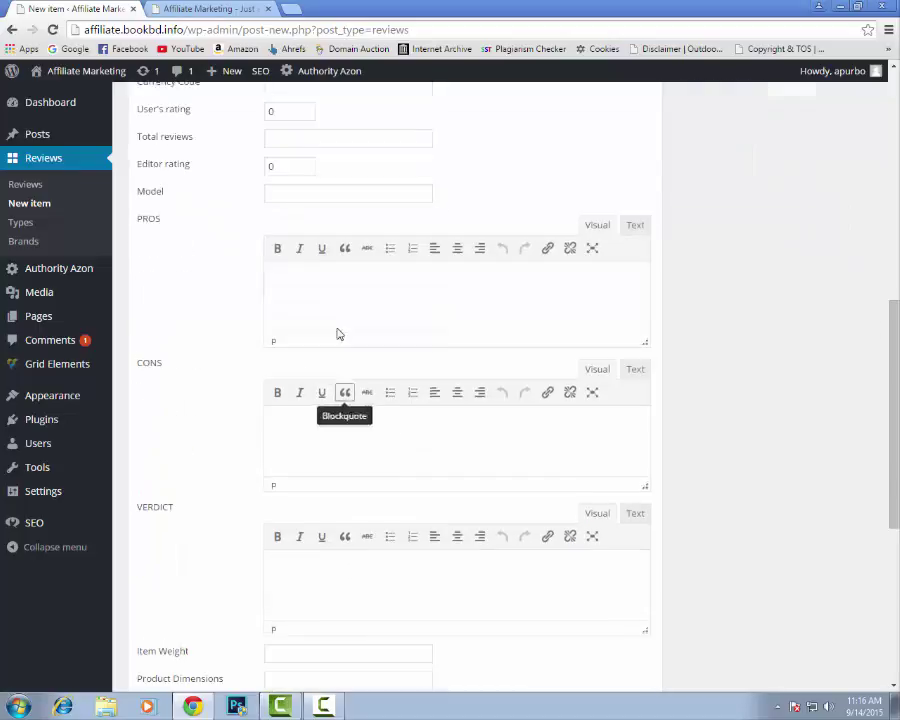
pyautogui.scroll(4, 329, 486)
pyautogui.scroll(7, 430, 498)
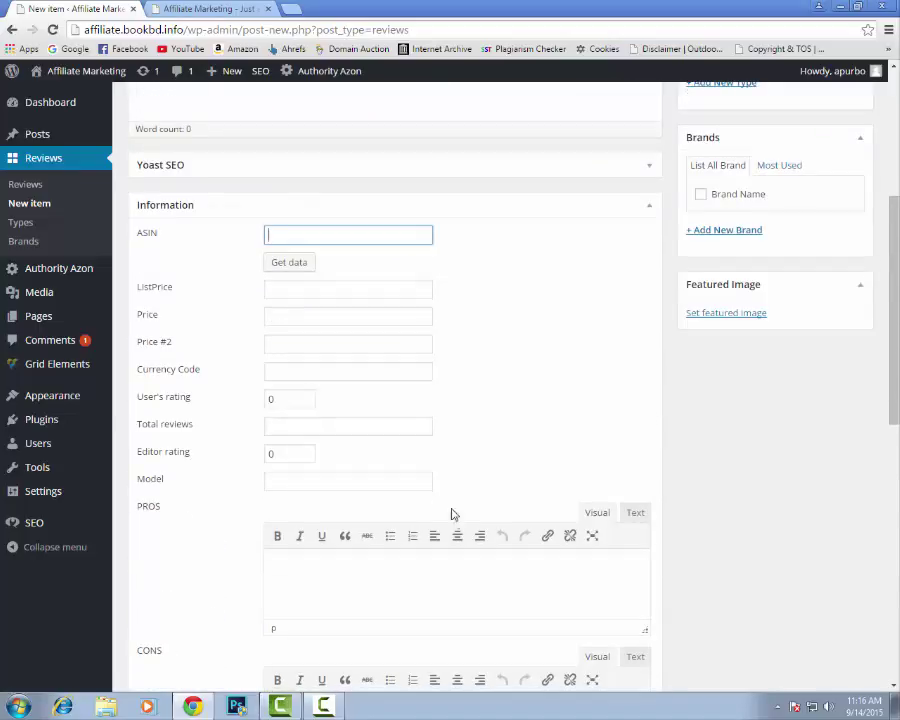
# Title the new review "Demo" and enter "demo" as its content.
pyautogui.click(241, 141)
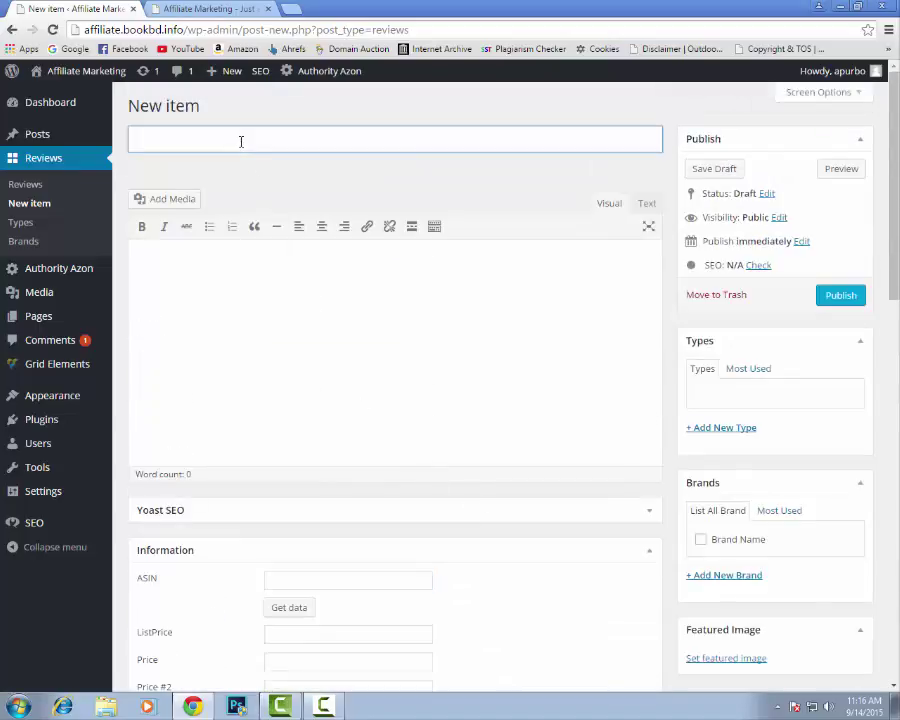
pyautogui.write('Demo')
pyautogui.click(243, 391)
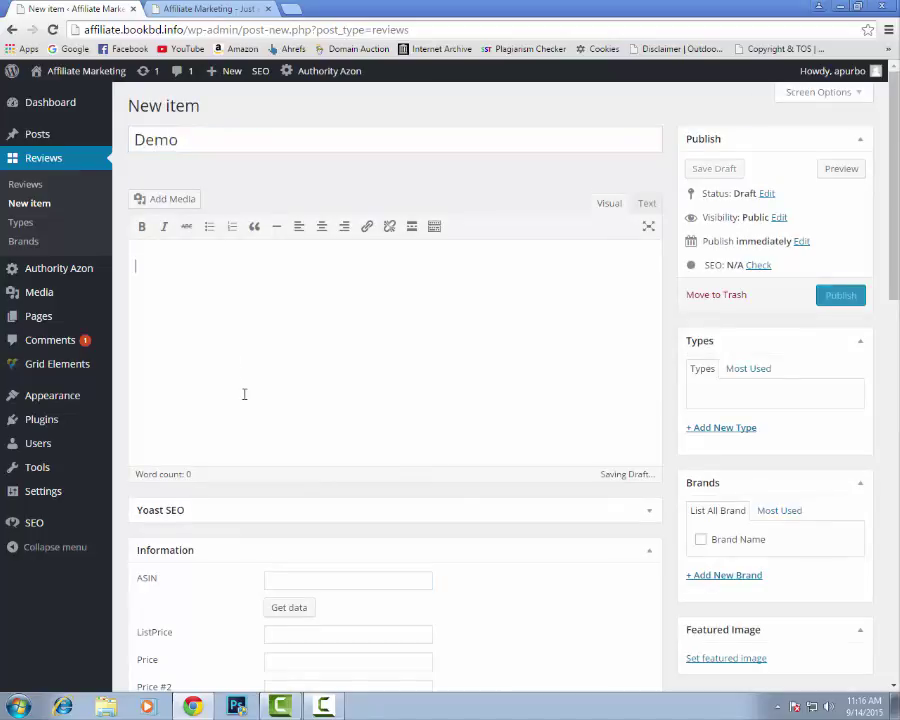
pyautogui.write('demo')
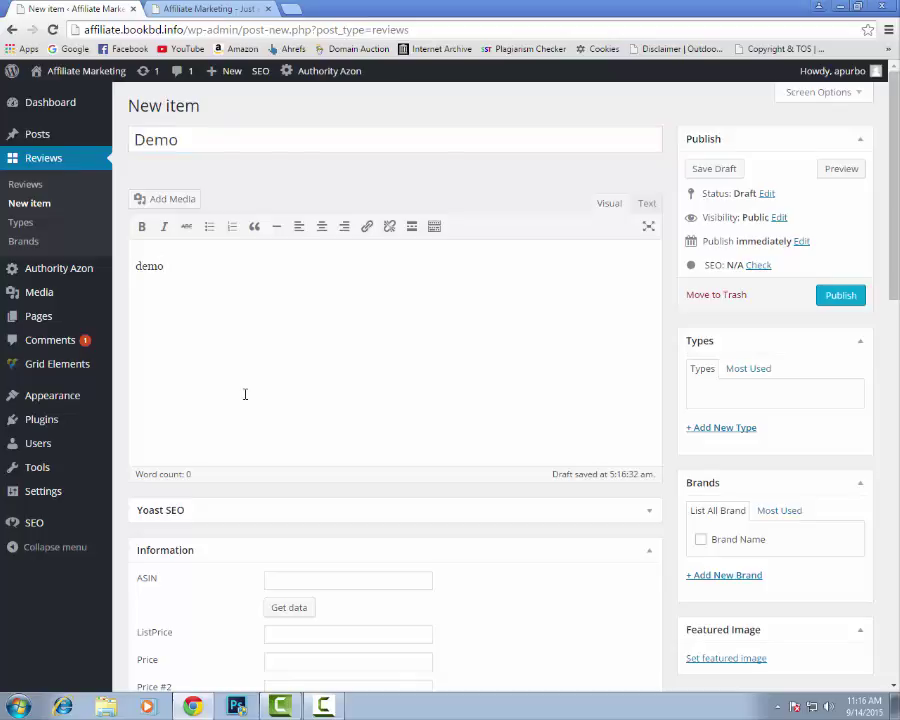
# Extend the review's content to about three lines with repeated copies of the demo text.
pyautogui.hotkey('ctrl', 'a')
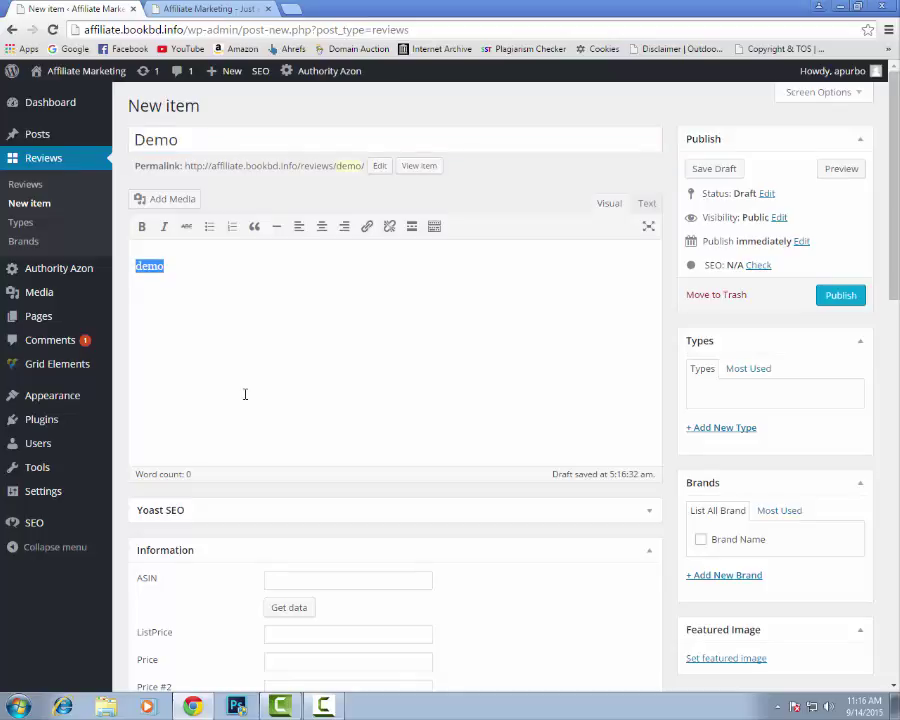
pyautogui.hotkey('ctrl', 'c')
pyautogui.press('Right')
pyautogui.hotkey('ctrl', 'v')
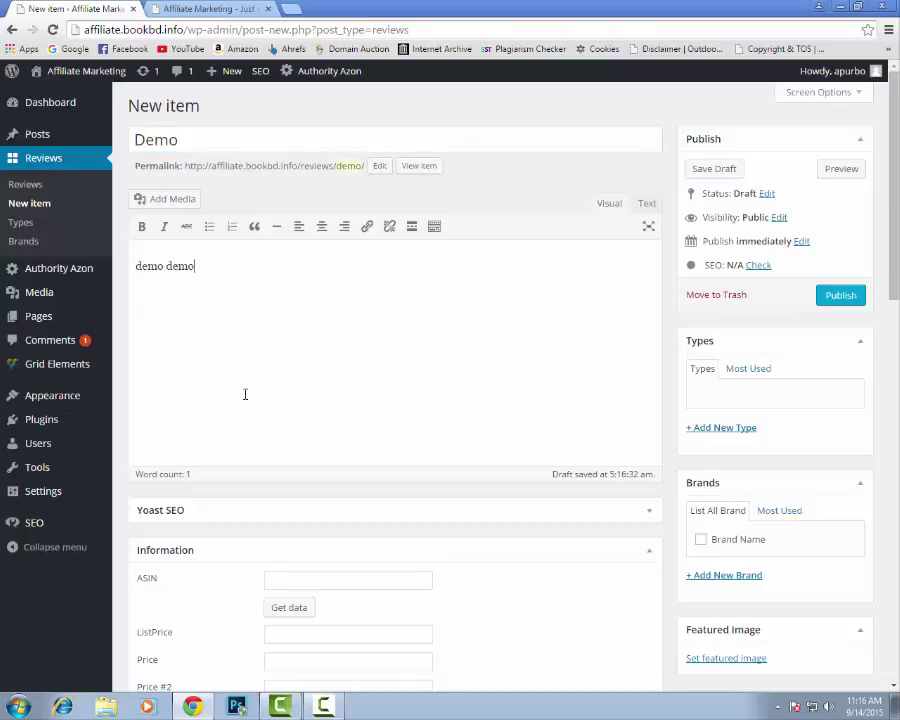
pyautogui.hotkey('ctrl', 'a')
pyautogui.hotkey('ctrl', 'c')
pyautogui.press('Right')
pyautogui.hotkey('ctrl', 'v')
pyautogui.hotkey('ctrl', 'v')
pyautogui.hotkey('ctrl', 'v')
pyautogui.hotkey('ctrl', 'v')
pyautogui.hotkey('ctrl', 'v')
pyautogui.hotkey('ctrl', 'v')
pyautogui.hotkey('ctrl', 'v')
pyautogui.hotkey('ctrl', 'v')
pyautogui.hotkey('ctrl', 'v')
pyautogui.hotkey('ctrl', 'v')
pyautogui.hotkey('ctrl', 'v')
pyautogui.hotkey('ctrl', 'v')
pyautogui.hotkey('ctrl', 'v')
pyautogui.hotkey('ctrl', 'v')
pyautogui.hotkey('ctrl', 'v')
pyautogui.hotkey('ctrl', 'v')
pyautogui.hotkey('ctrl', 'v')
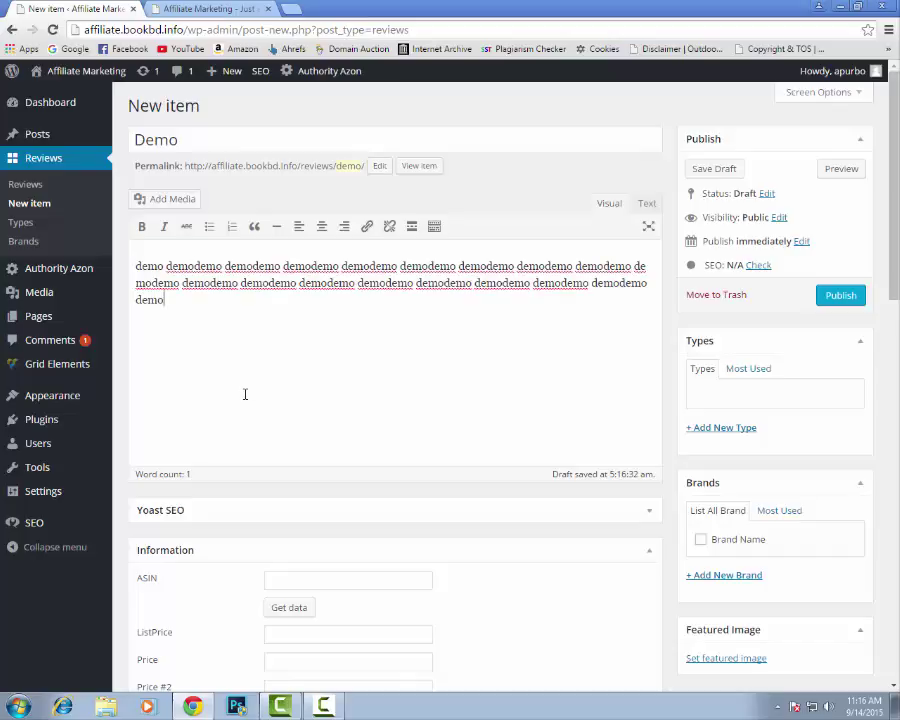
# Publish the Demo review item.
pyautogui.scroll(-2, 330, 406)
pyautogui.scroll(2, 615, 285)
pyautogui.click(830, 306)
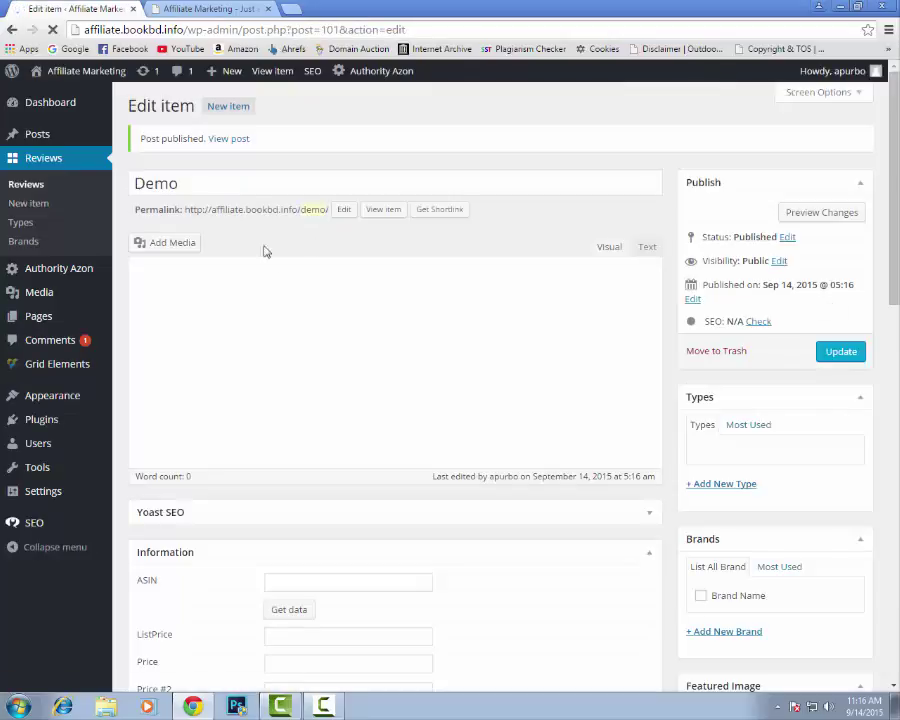
# View the Reviews page on the live site and inspect the Demo review's listing.
pyautogui.click(205, 8)
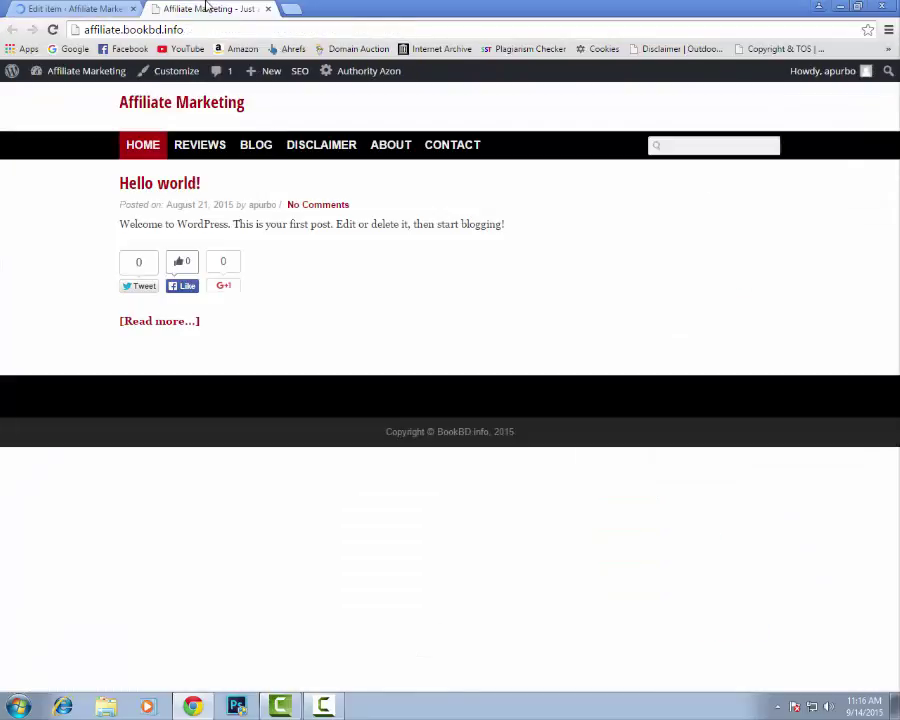
pyautogui.click(206, 144)
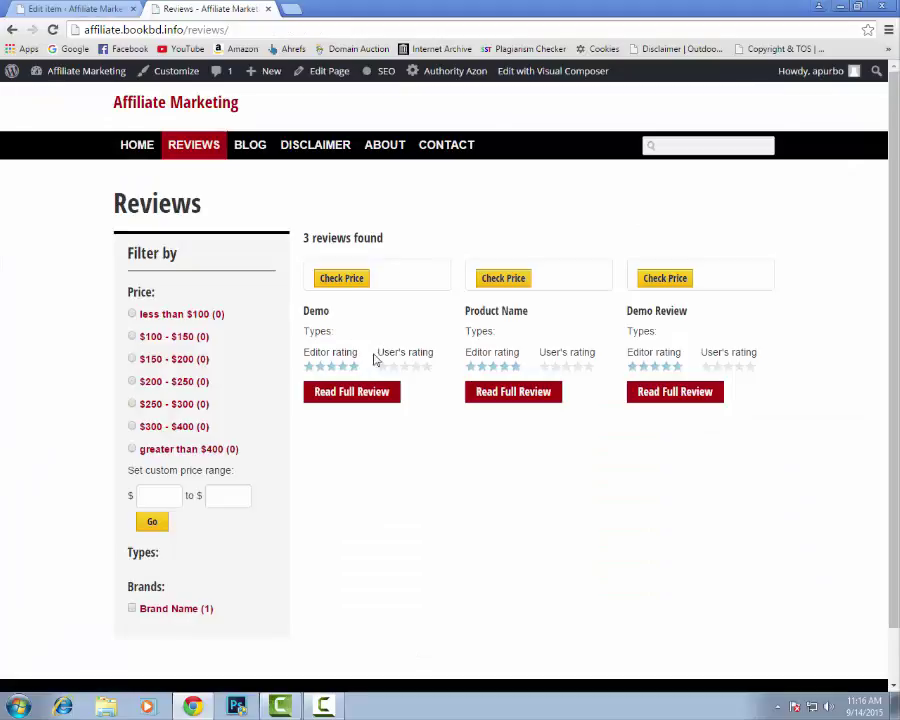
pyautogui.moveTo(305, 311); pyautogui.dragTo(448, 526)
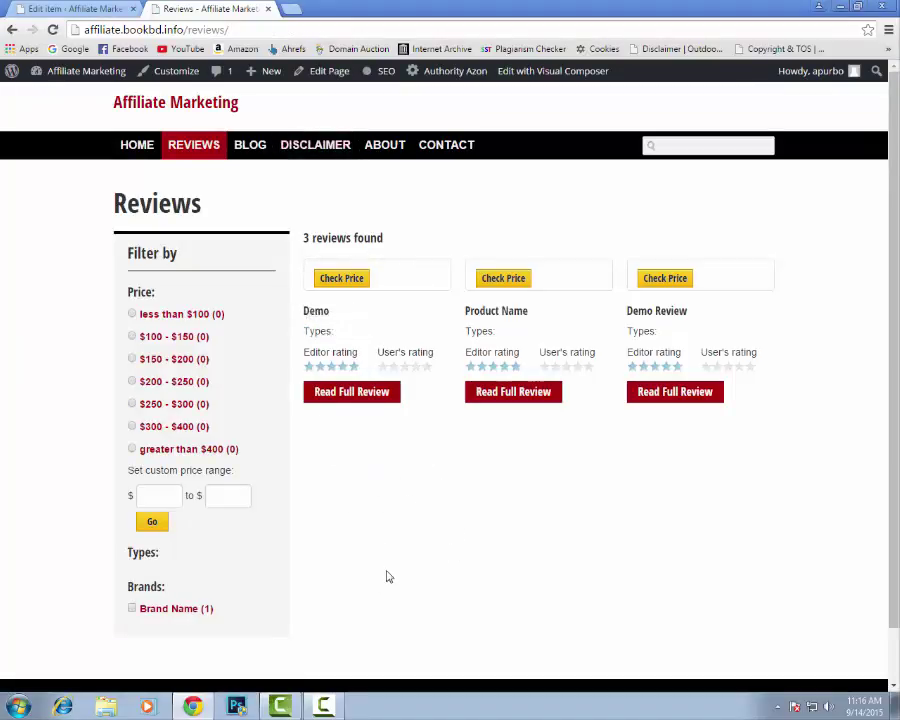